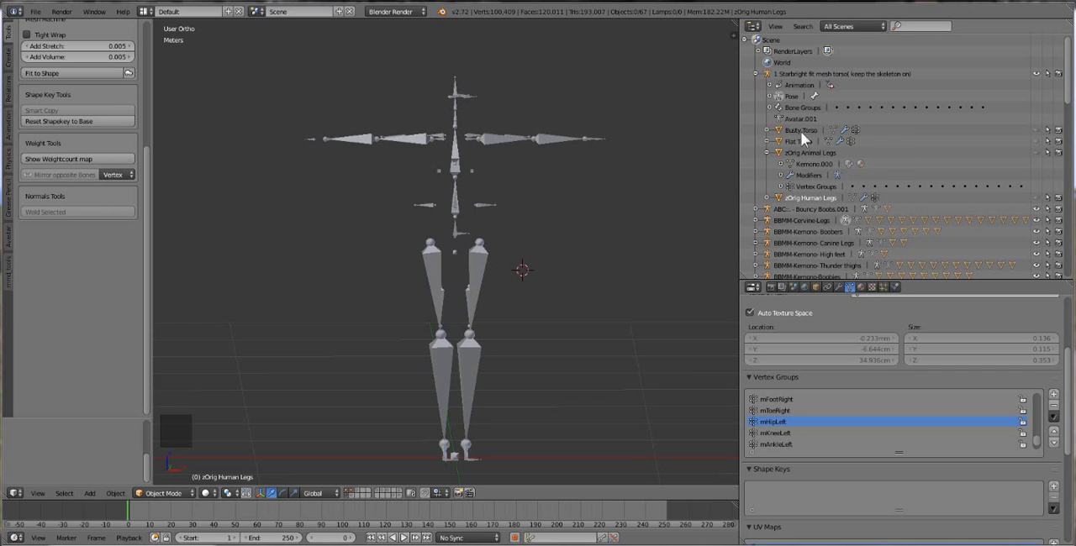
# Select the "1 Starbright fit mesh torso( keep the skeleton on)" armature and look through the list of scene objects.
pyautogui.click(805, 72)
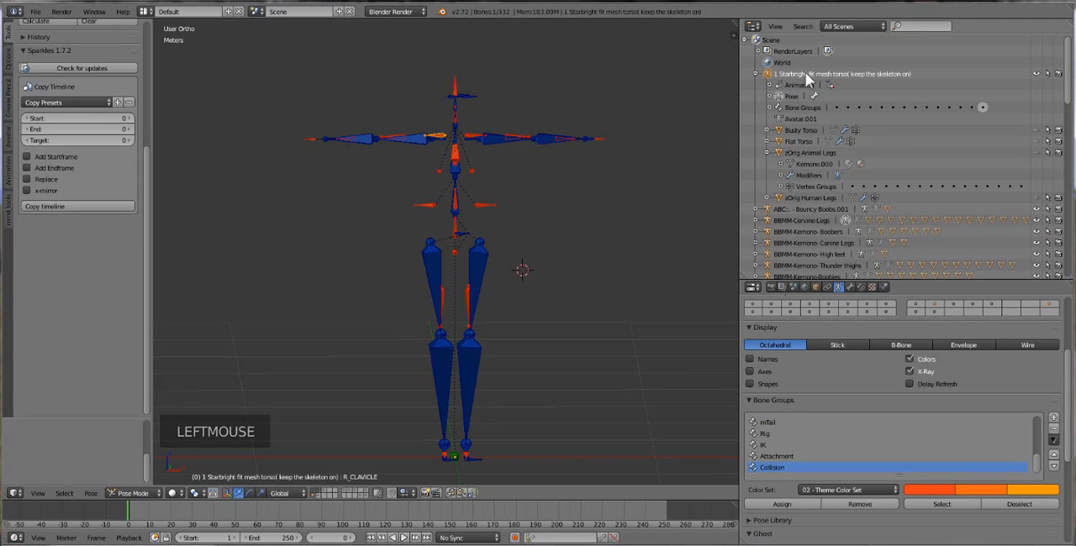
pyautogui.scroll(-10, 805, 73)
pyautogui.scroll(-1, 811, 160)
pyautogui.scroll(13, 811, 159)
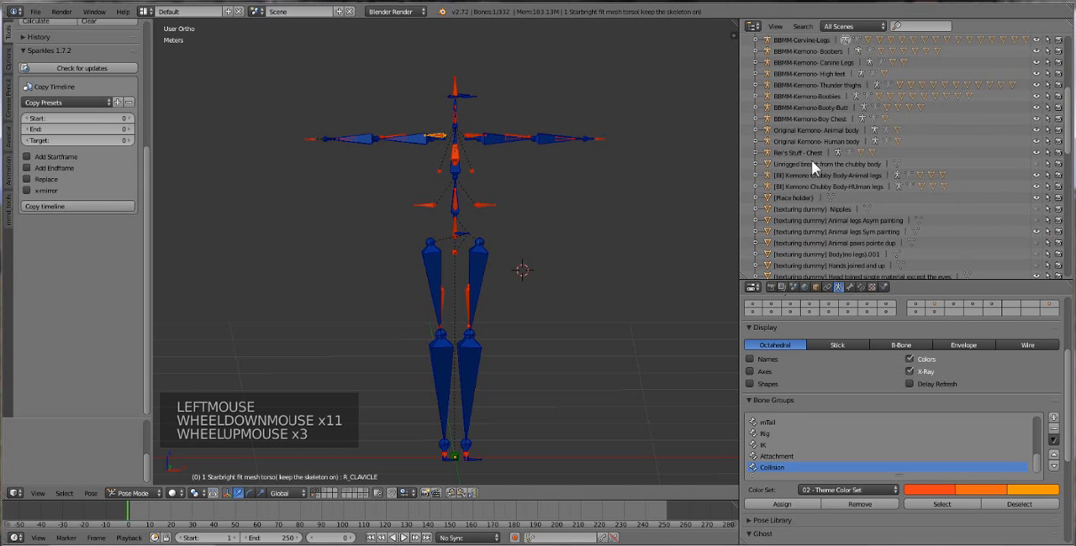
pyautogui.scroll(-3, 811, 159)
pyautogui.scroll(-3, 811, 160)
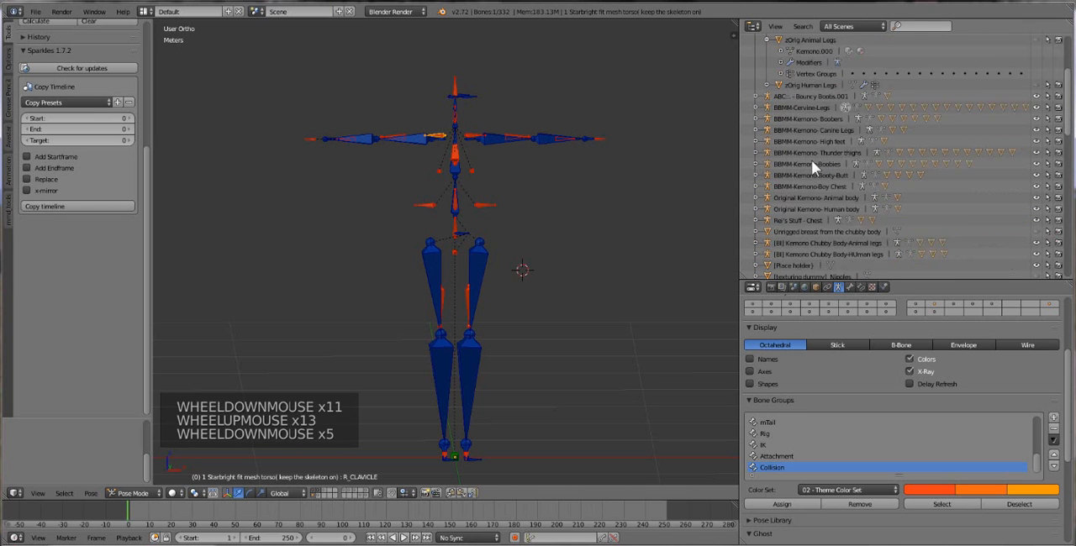
pyautogui.scroll(3, 811, 159)
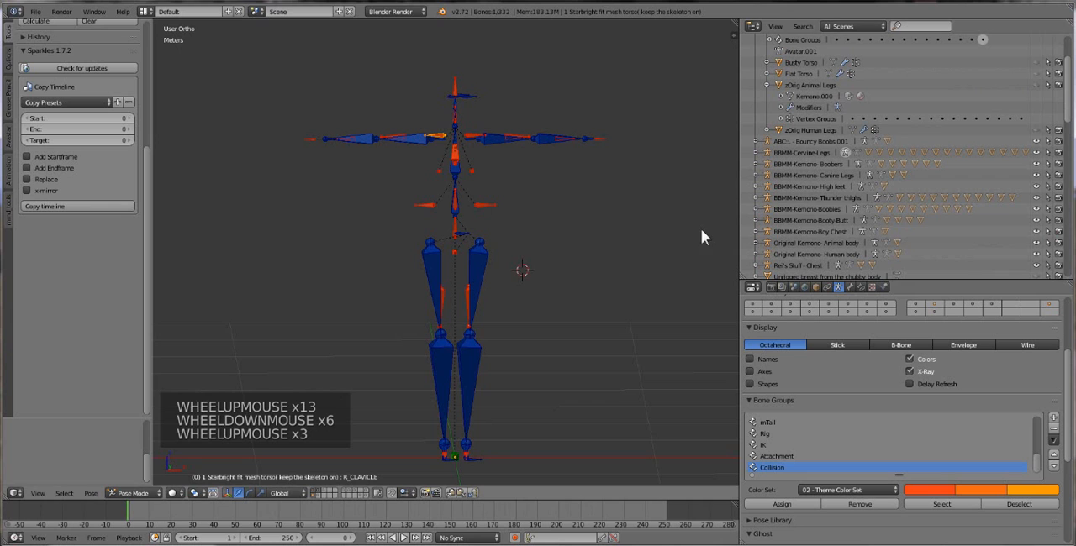
# Examine the Starbright skeleton's bones up close in the 3D view, from the arms down to the hips and legs.
pyautogui.moveTo(703, 235)
pyautogui.mouseDown(button='middle')
pyautogui.moveTo(706, 259)
pyautogui.moveTo(691, 238)
pyautogui.mouseUp(button='middle')
pyautogui.scroll(1, 690, 238)
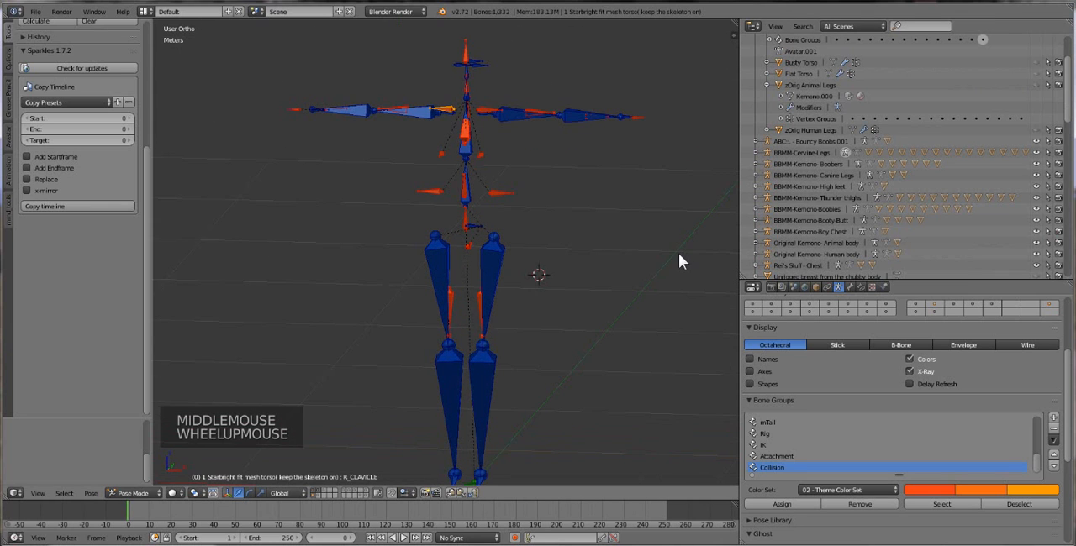
pyautogui.scroll(5, 678, 256)
pyautogui.scroll(-3, 639, 256)
pyautogui.moveTo(547, 225); pyautogui.dragTo(561, 210, button='middle')
pyautogui.scroll(-2, 564, 208)
pyautogui.scroll(5, 514, 204)
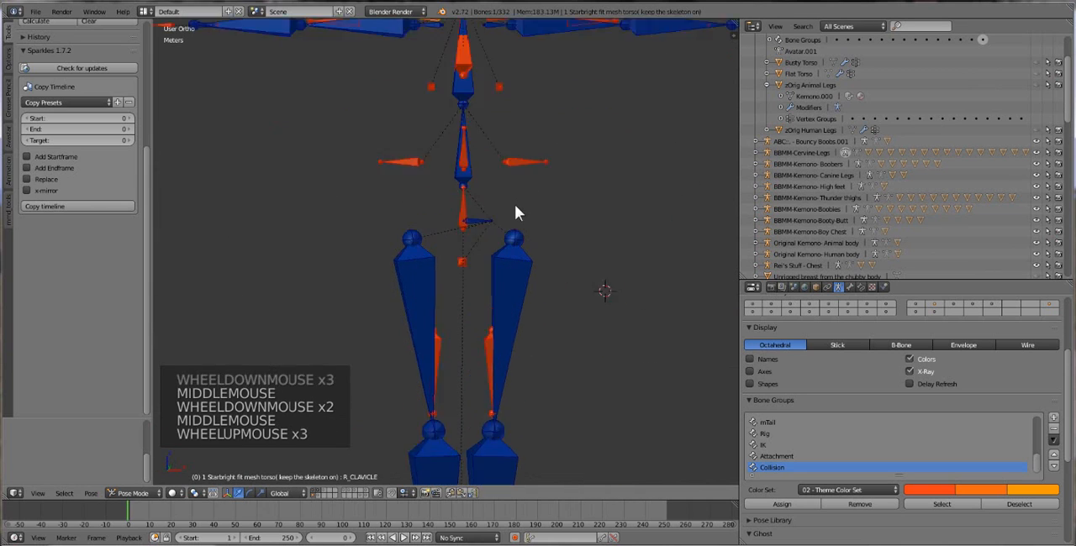
pyautogui.scroll(-3, 514, 205)
pyautogui.scroll(-1, 509, 231)
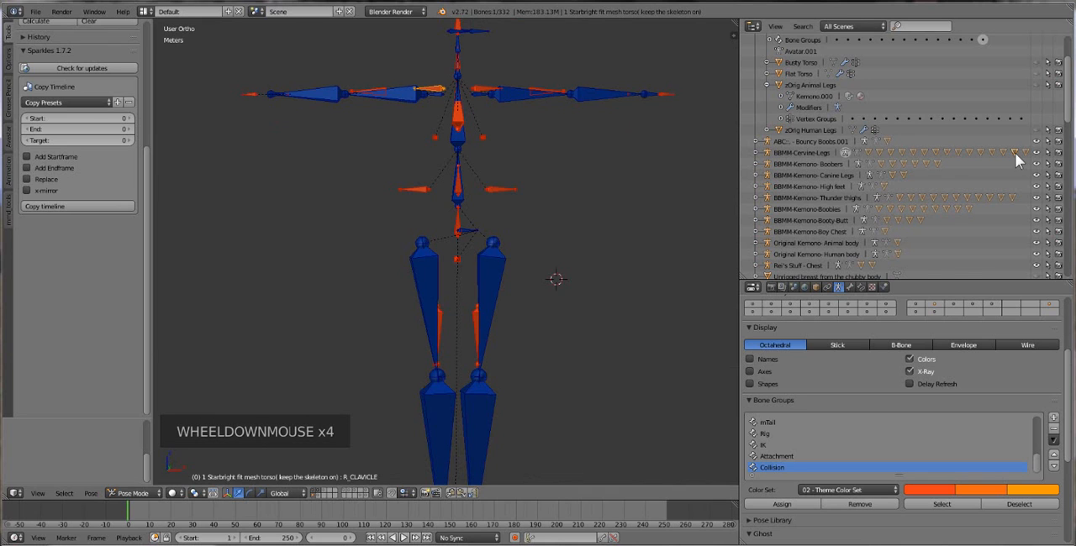
# Hide the Starbright skeleton in the 3D view and show it again.
pyautogui.scroll(4, 1015, 160)
pyautogui.click(1038, 74)
pyautogui.click(1038, 73)
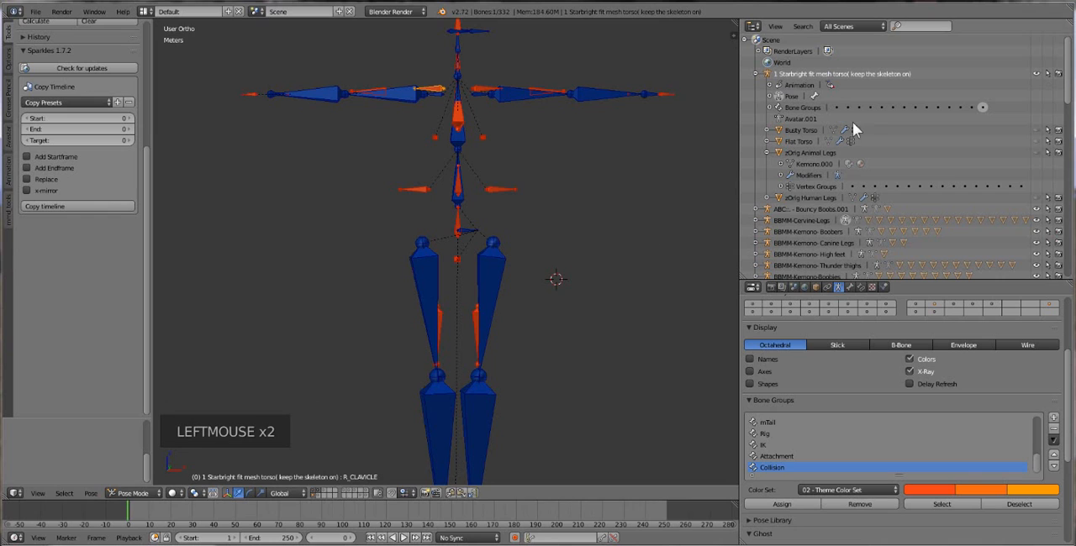
# Expand the BBMM-Kemono- Thunder thighs armature and preview its HLegs mesh by showing and hiding it.
pyautogui.scroll(-4, 855, 226)
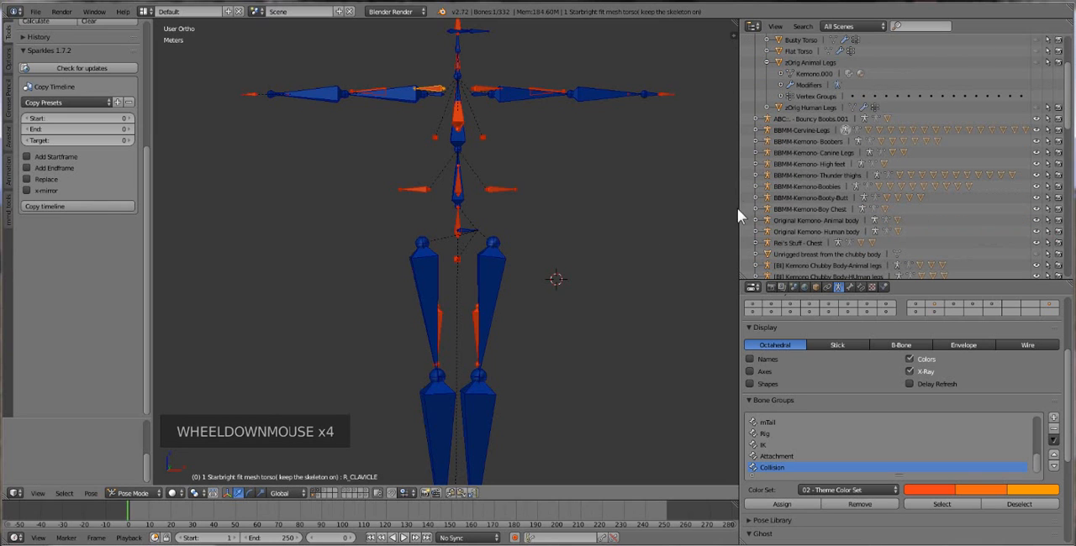
pyautogui.click(755, 175)
pyautogui.click(756, 175)
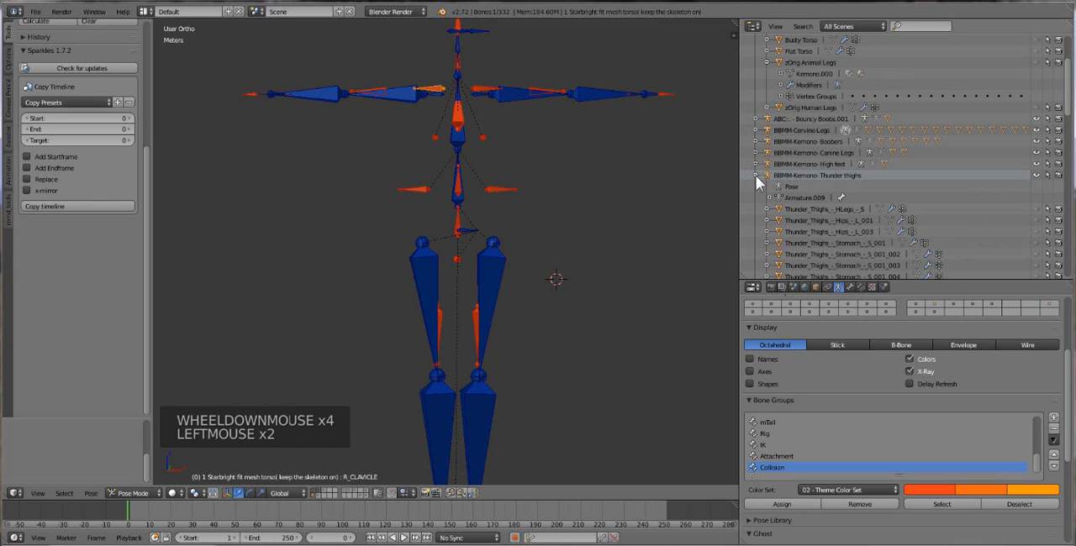
pyautogui.click(1035, 209)
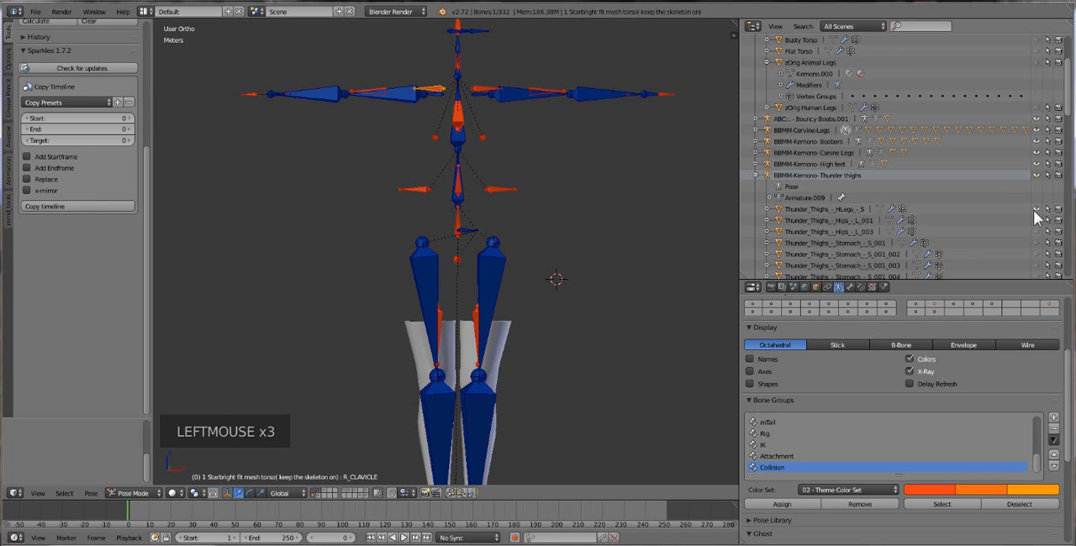
pyautogui.click(1035, 209)
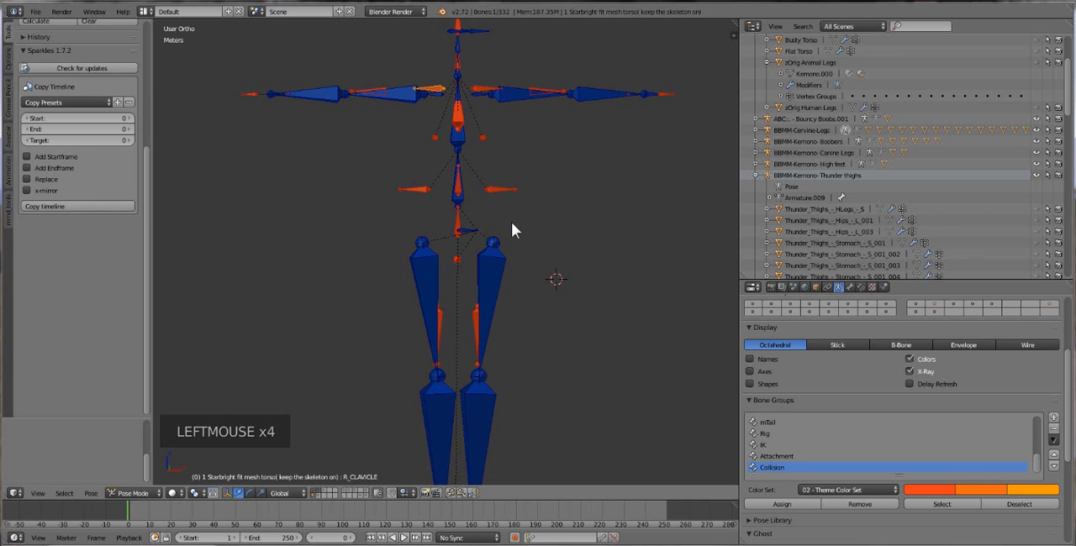
pyautogui.scroll(-1, 511, 222)
pyautogui.moveTo(511, 221)
pyautogui.mouseDown(button='middle')
pyautogui.moveTo(502, 219)
pyautogui.moveTo(513, 225)
pyautogui.mouseUp(button='middle')
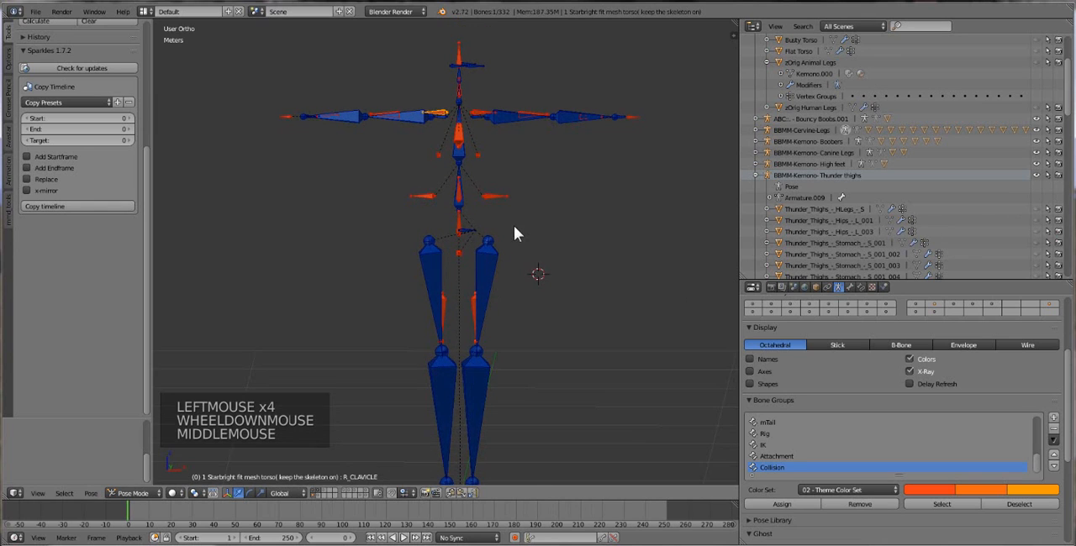
pyautogui.scroll(-1, 514, 225)
pyautogui.scroll(1, 513, 225)
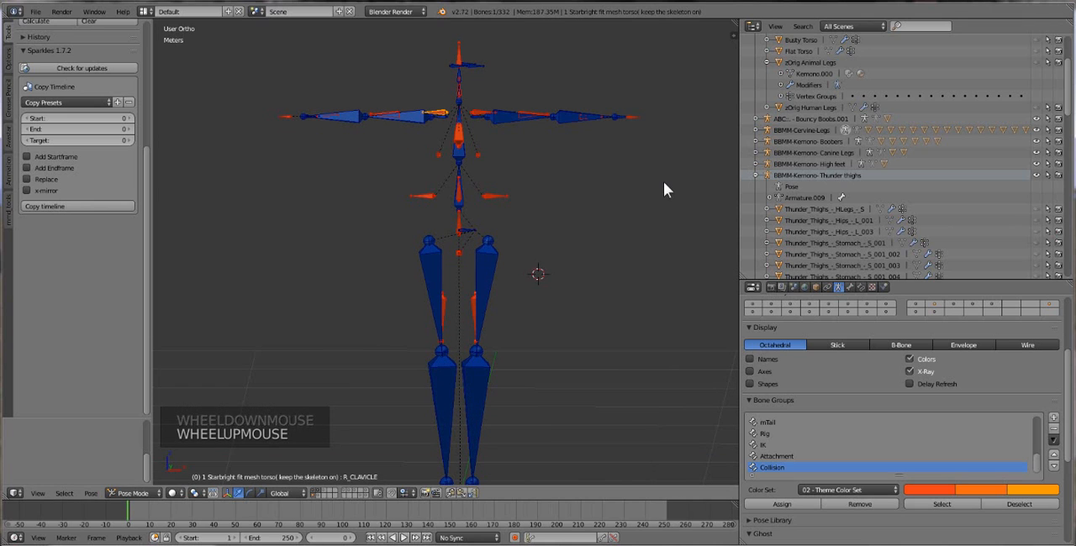
pyautogui.scroll(9, 850, 163)
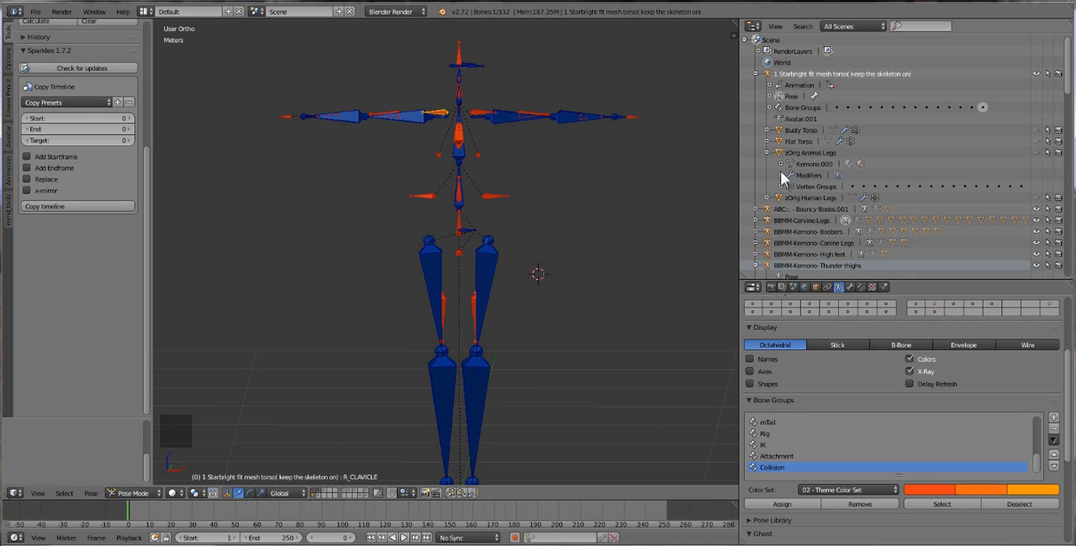
# Look through the remaining body parts and texturing dummies, and collapse the BBMM-Kemono- Thunder thighs armature.
pyautogui.scroll(-3, 780, 173)
pyautogui.scroll(-18, 780, 172)
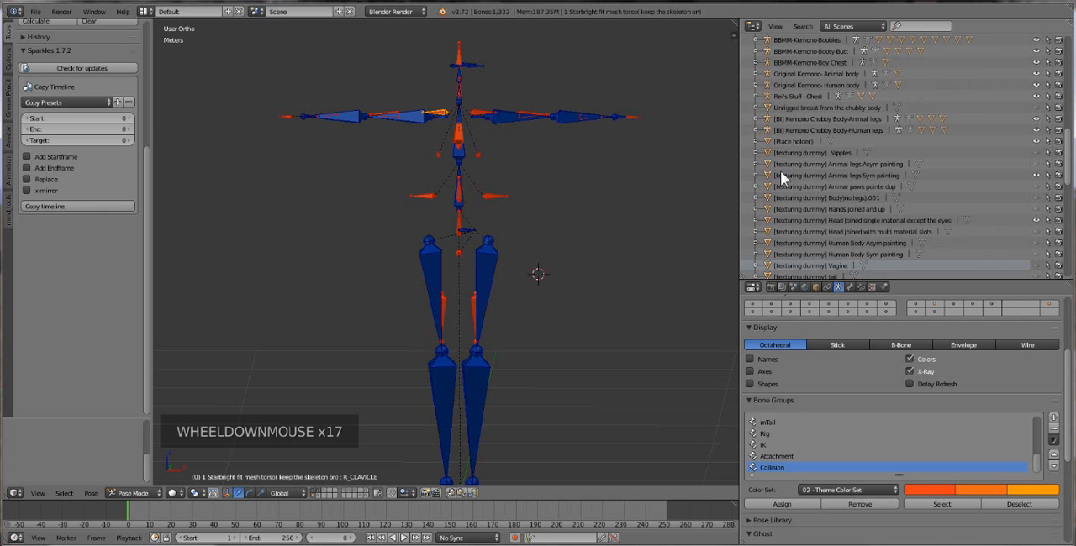
pyautogui.scroll(8, 780, 173)
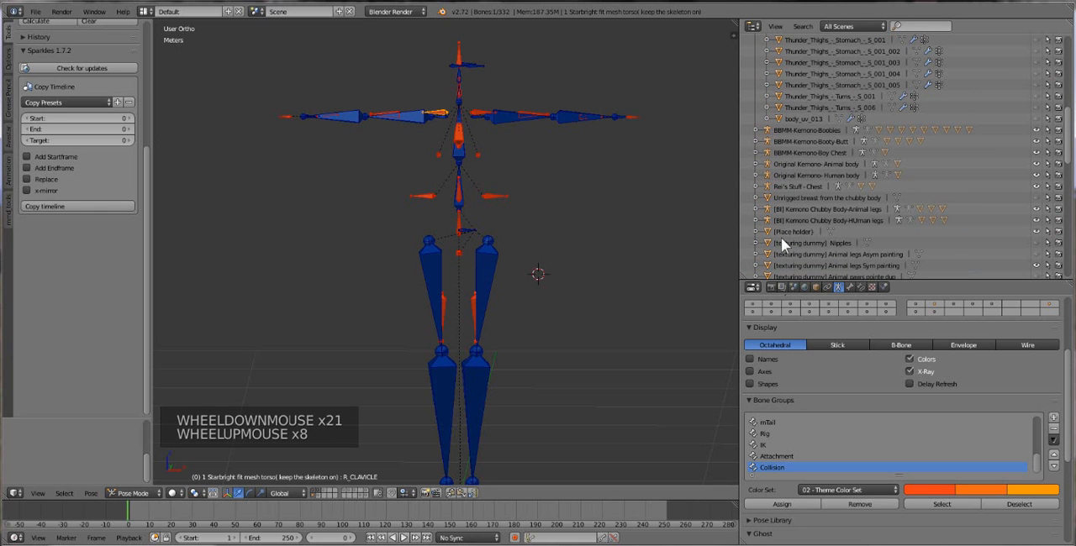
pyautogui.scroll(7, 783, 243)
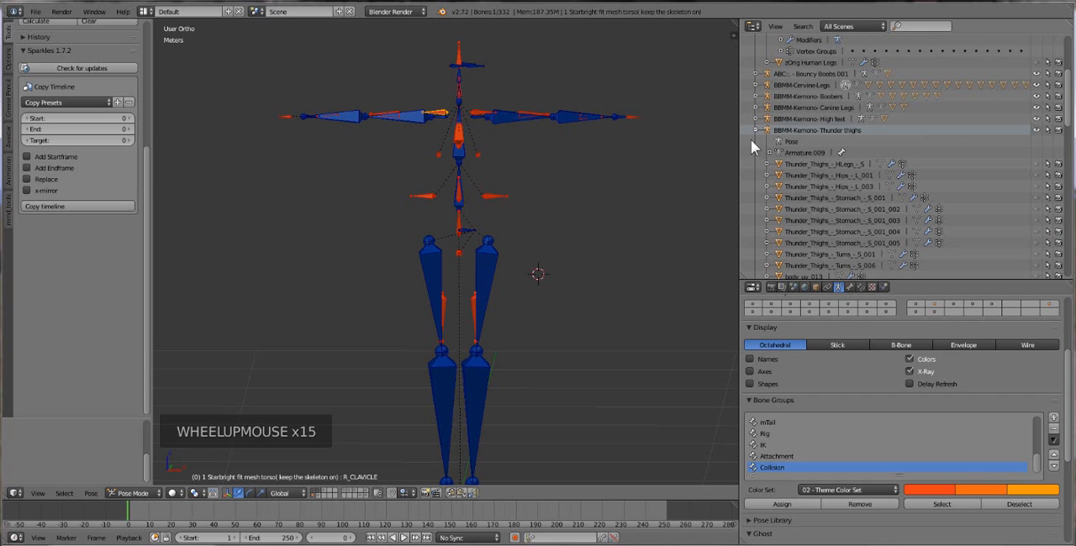
pyautogui.click(755, 131)
pyautogui.scroll(9, 798, 218)
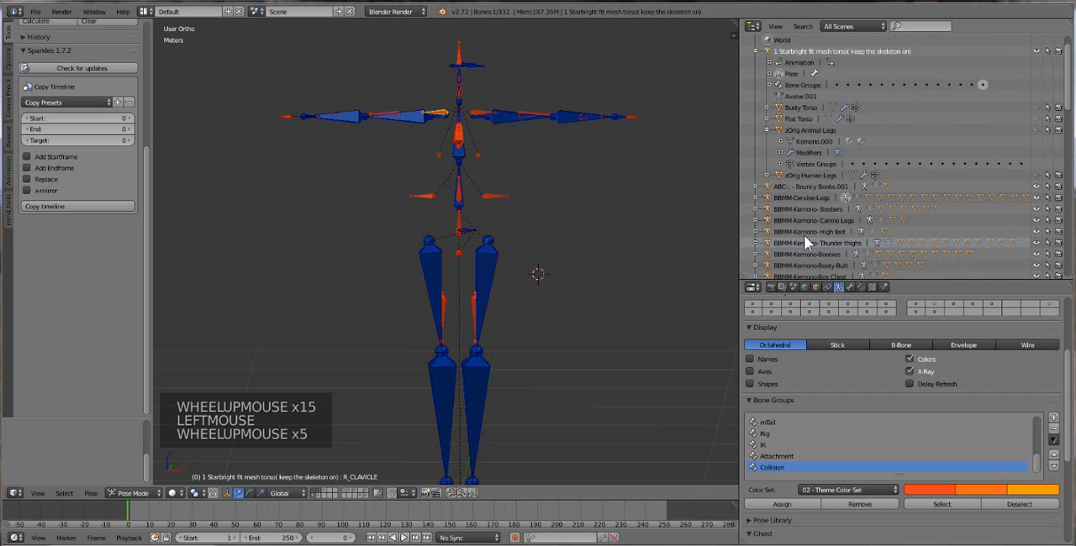
pyautogui.scroll(3, 882, 160)
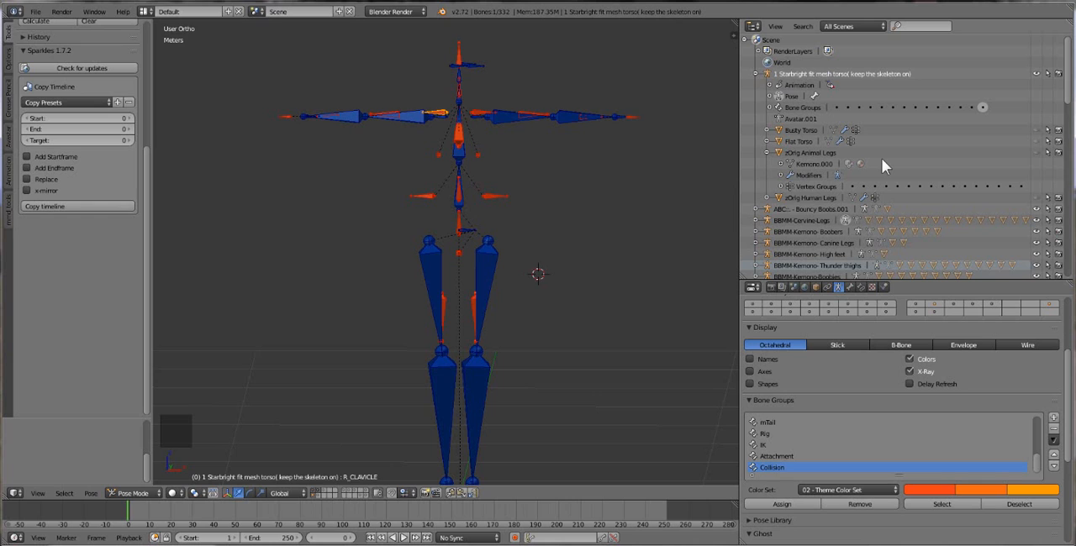
# Switch the Starbright armature from Pose Mode to Object Mode.
pyautogui.click(131, 492)
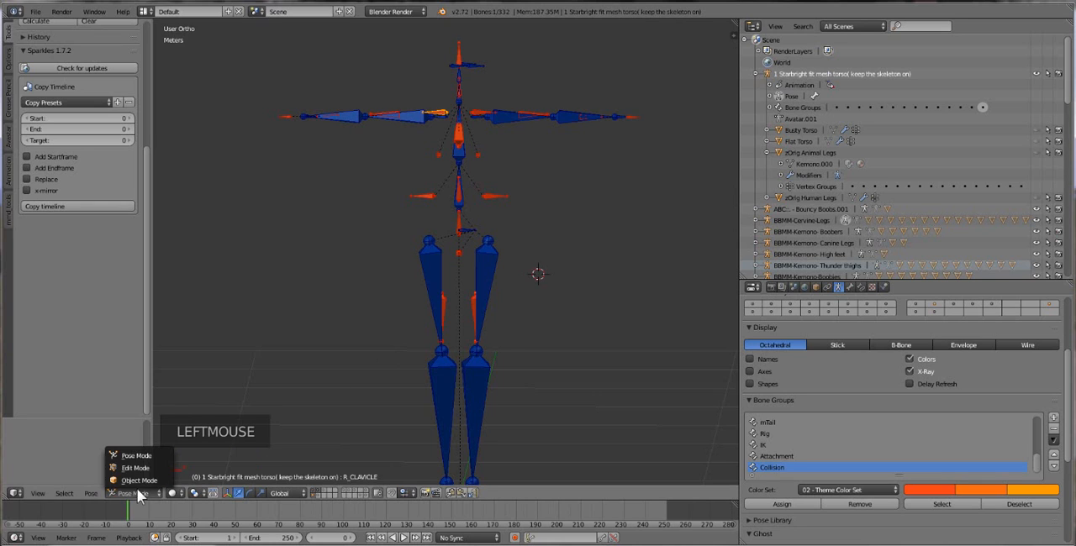
pyautogui.click(137, 483)
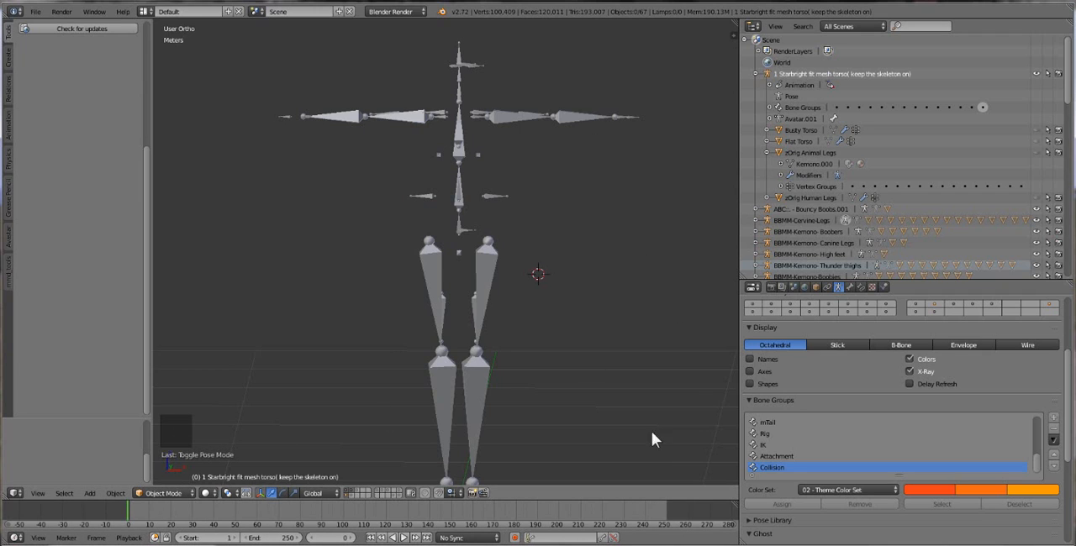
pyautogui.scroll(-1, 601, 306)
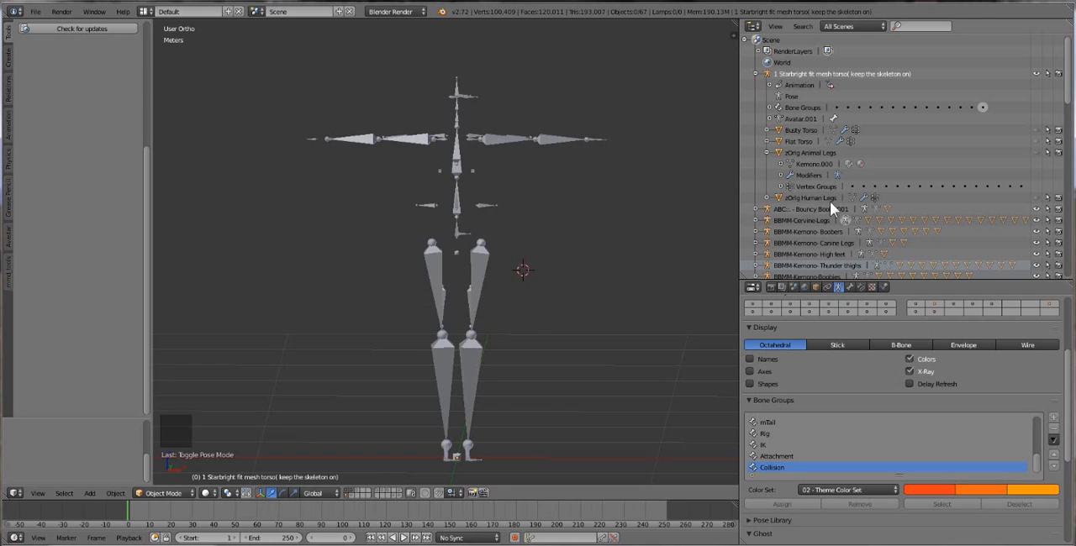
# Collapse and re-expand the Starbright armature's hierarchy, and preview its zOrig Human Legs mesh by showing and hiding it.
pyautogui.click(754, 74)
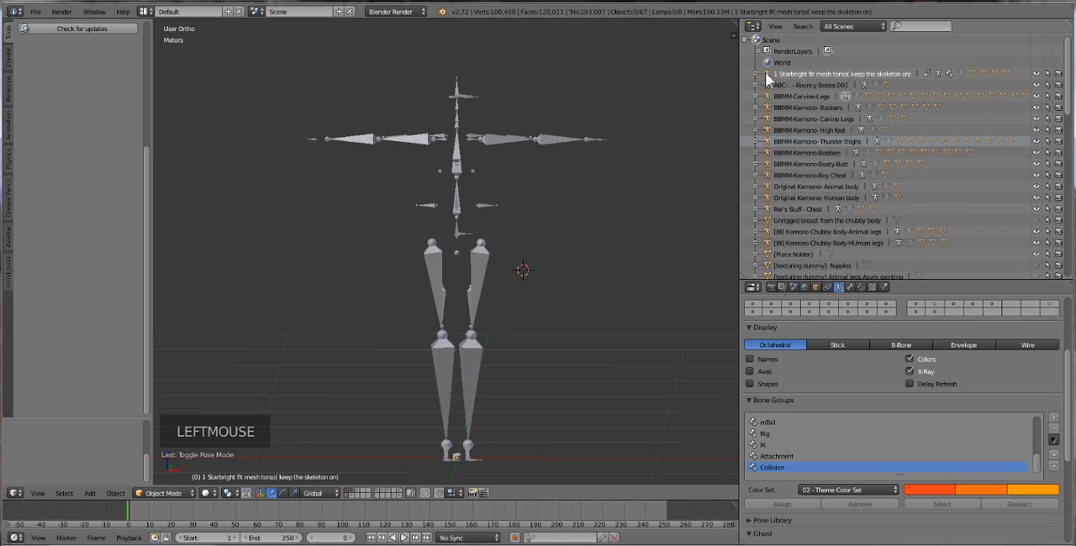
pyautogui.click(756, 74)
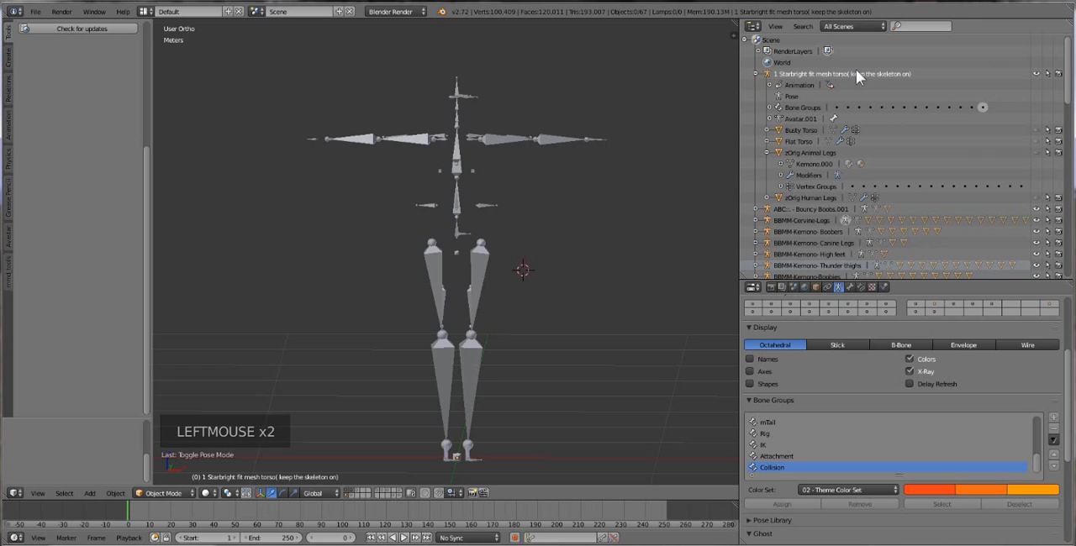
pyautogui.click(1036, 199)
pyautogui.click(1036, 198)
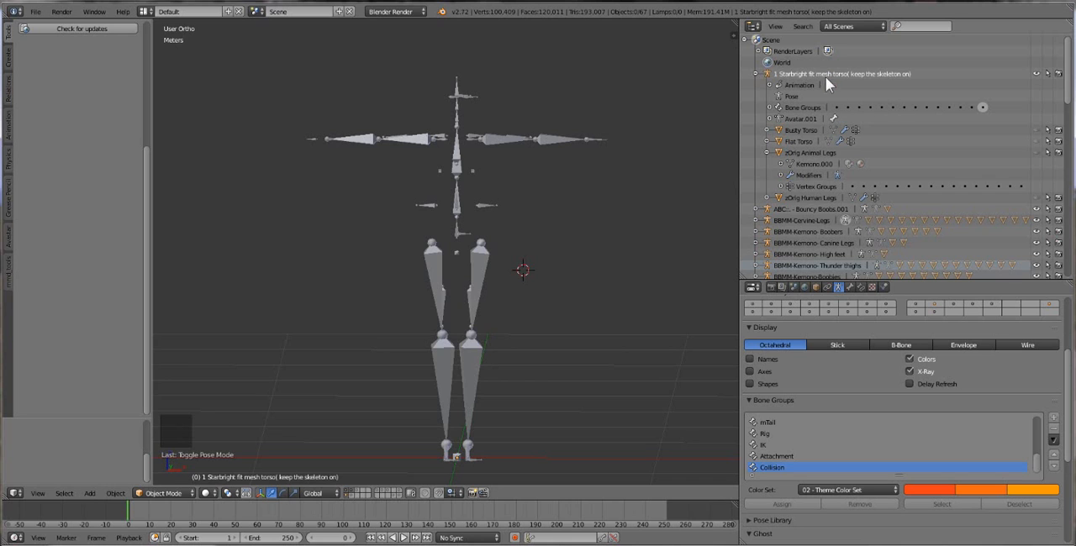
# Examine the scene's object list, from the BBMM-Kemono body part armatures to the texturing dummies.
pyautogui.scroll(-4, 873, 169)
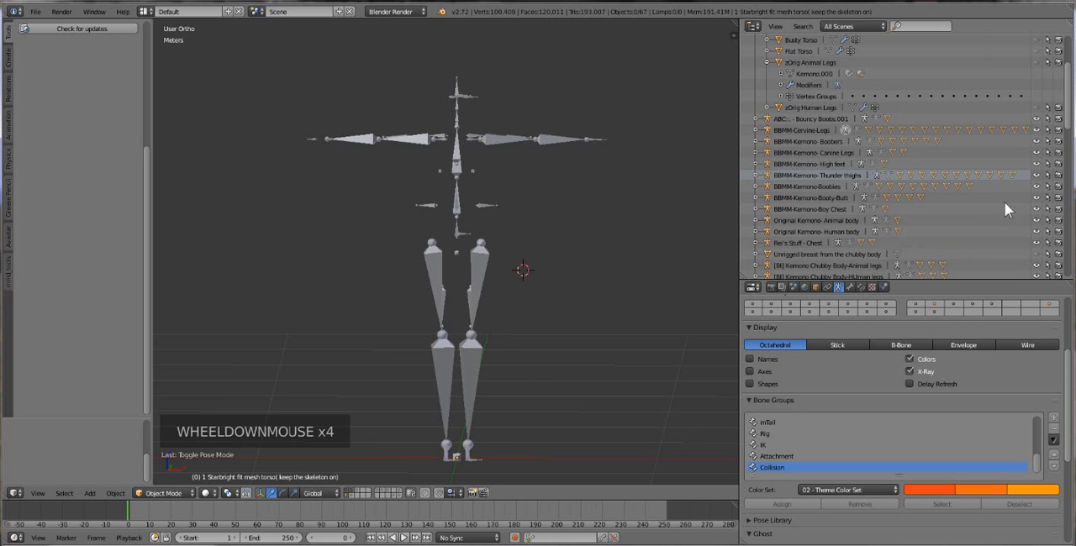
pyautogui.scroll(-2, 990, 191)
pyautogui.scroll(1, 963, 206)
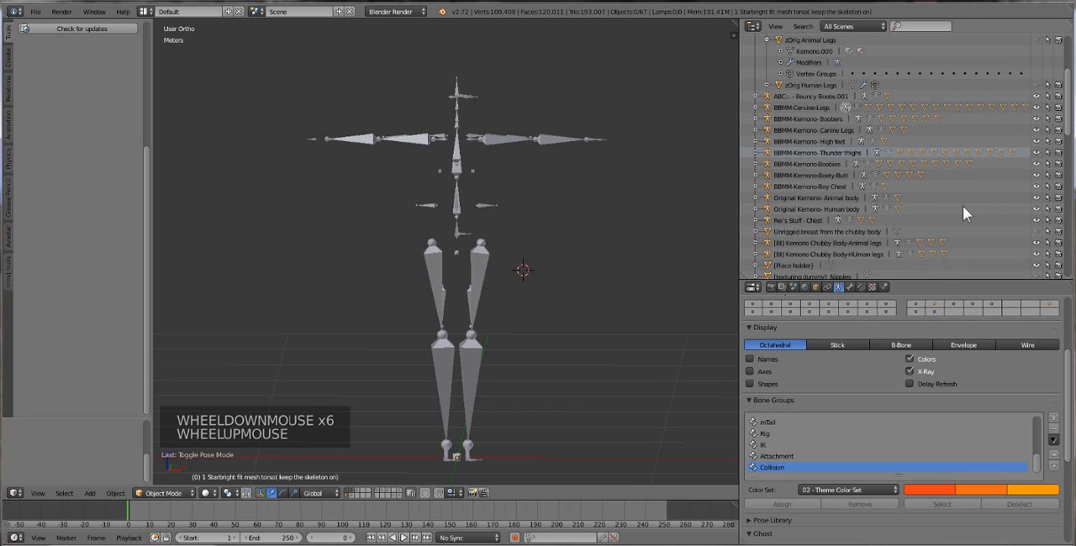
pyautogui.scroll(-1, 962, 214)
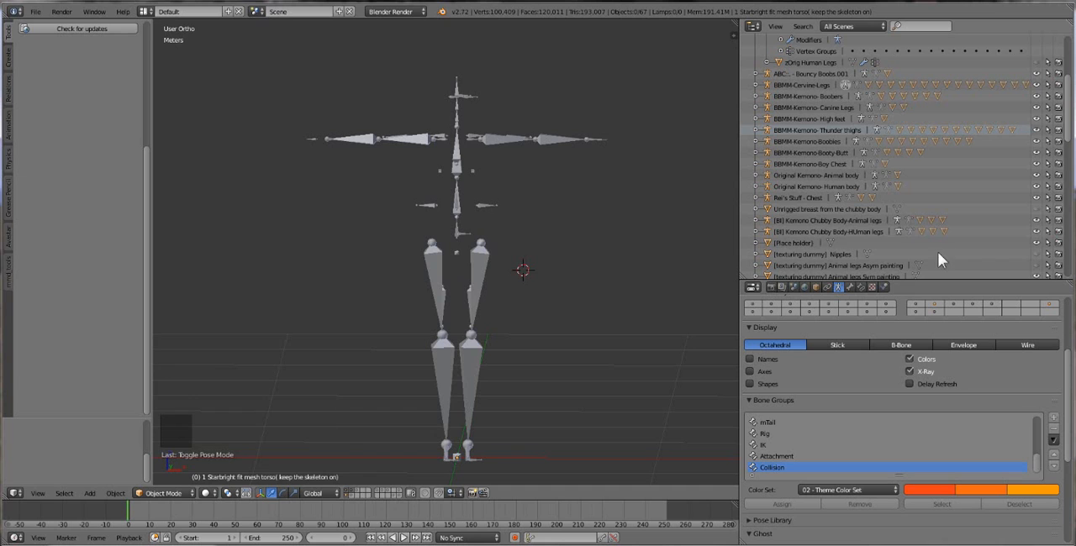
pyautogui.scroll(-5, 937, 250)
pyautogui.scroll(7, 872, 217)
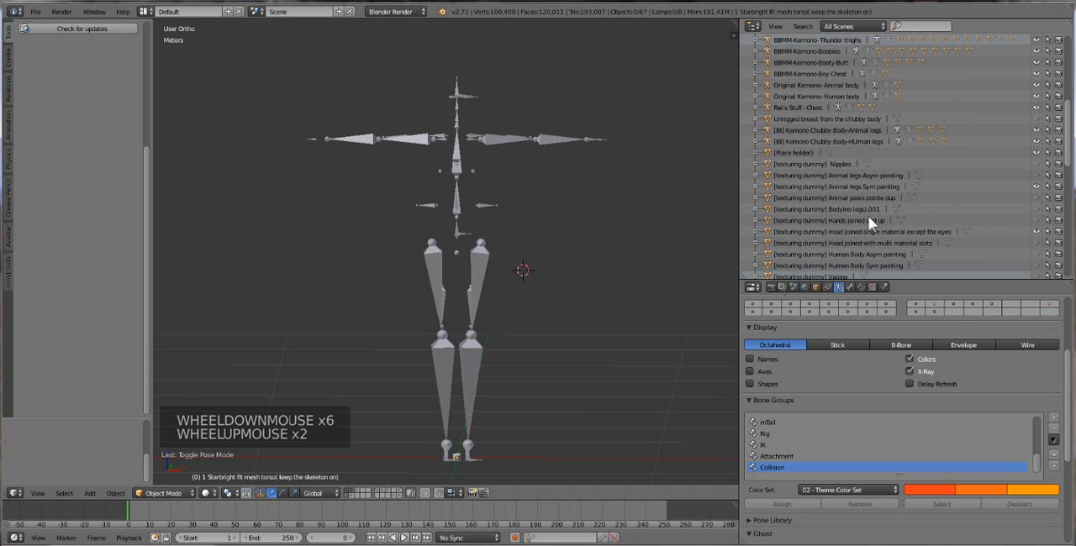
pyautogui.scroll(-1, 900, 232)
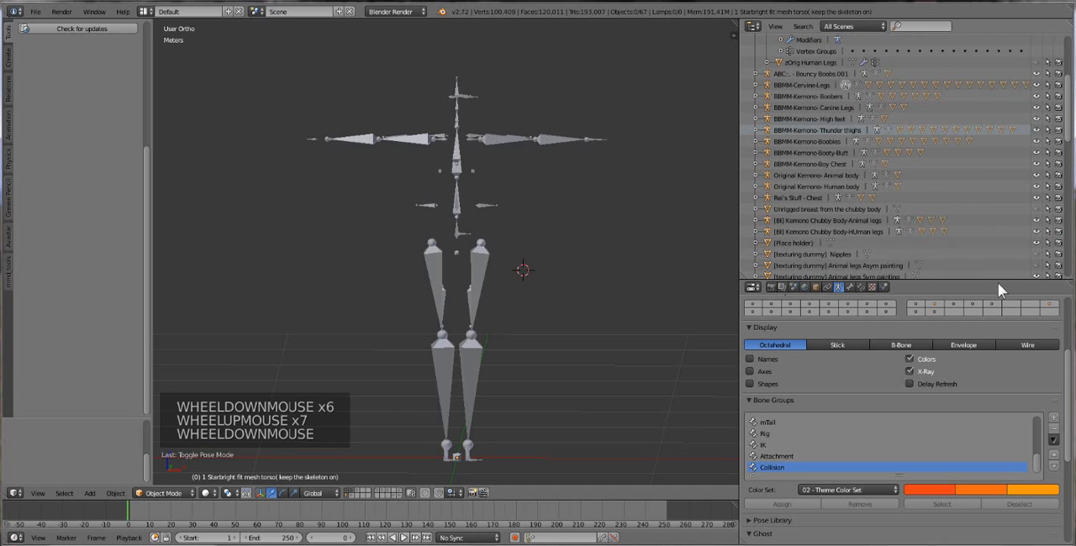
pyautogui.scroll(-3, 900, 228)
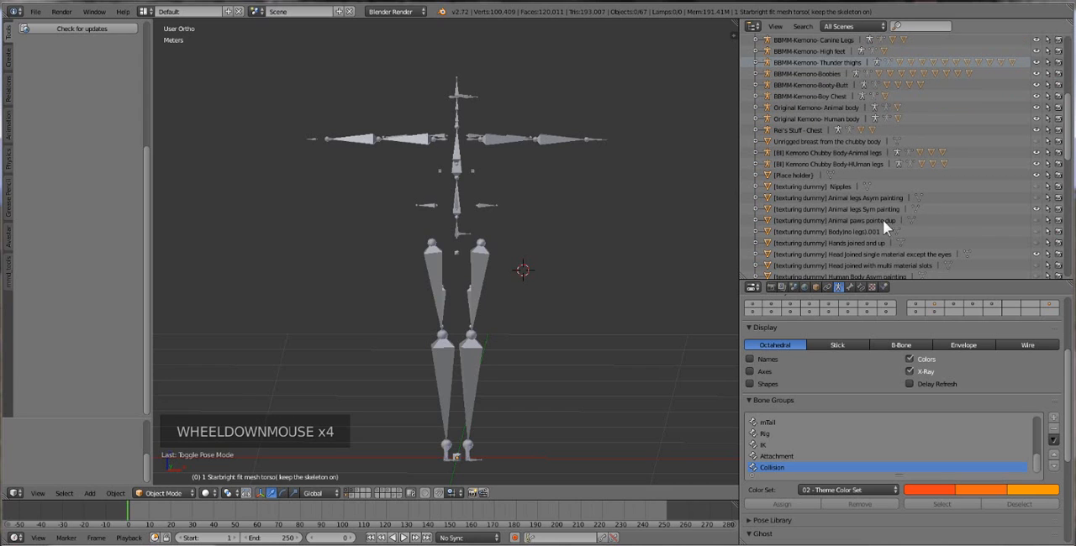
pyautogui.scroll(3, 883, 242)
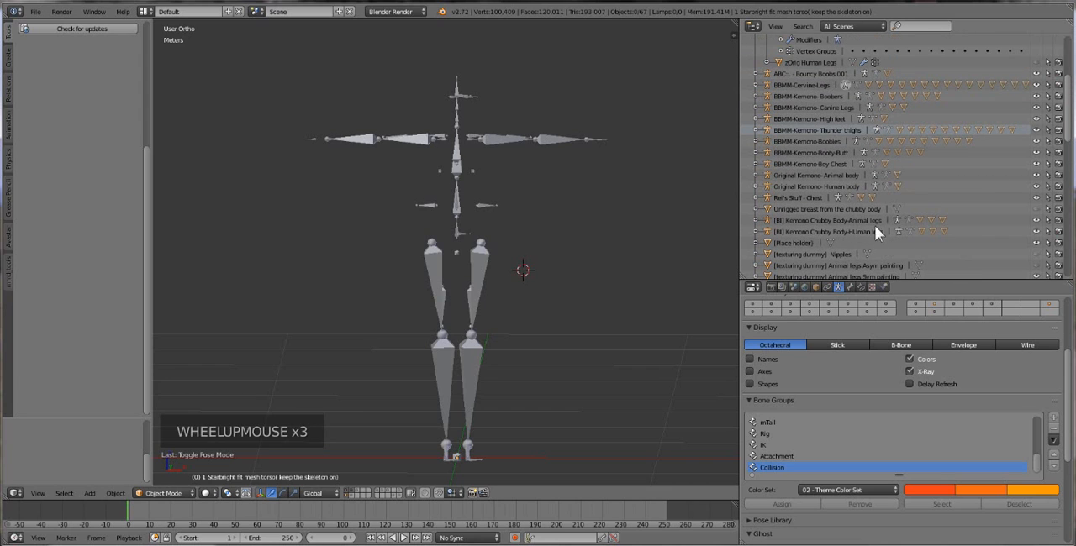
pyautogui.scroll(1, 865, 168)
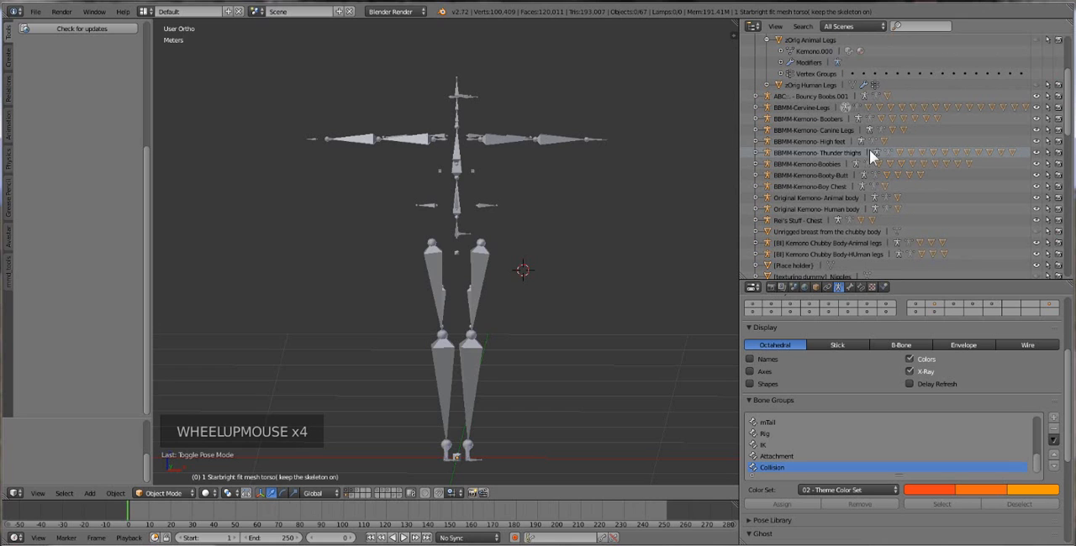
pyautogui.scroll(2, 832, 181)
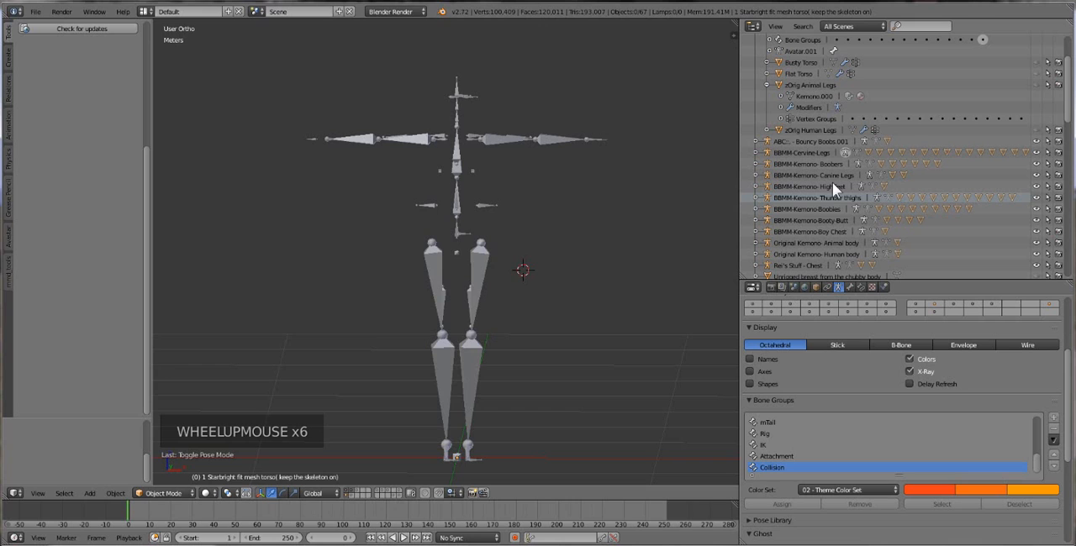
# Expand the Original Kemono- Animal body armature and show its kemono-animal_legs mesh in the viewport.
pyautogui.scroll(-1, 832, 181)
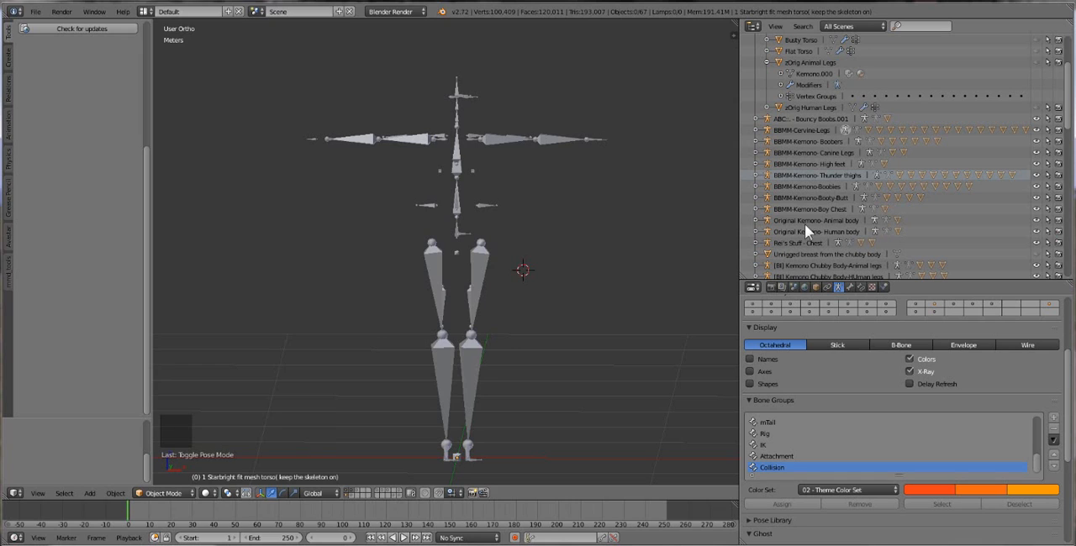
pyautogui.click(755, 221)
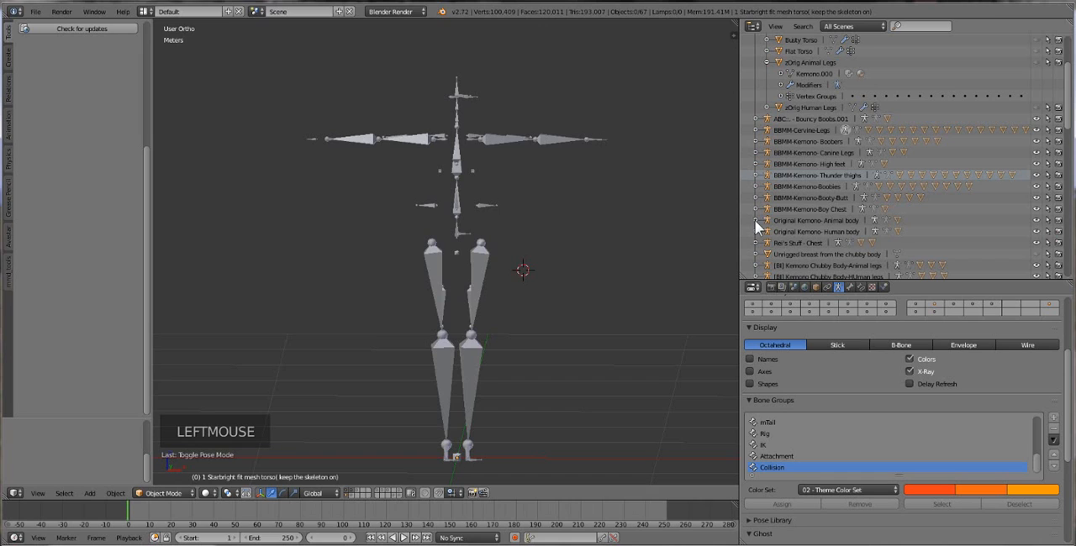
pyautogui.click(755, 220)
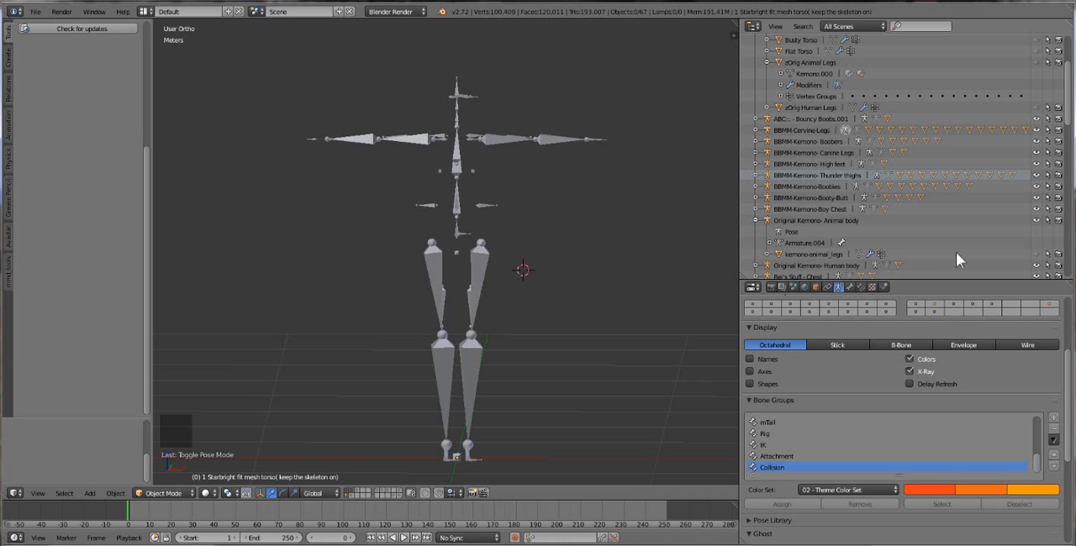
pyautogui.click(1038, 254)
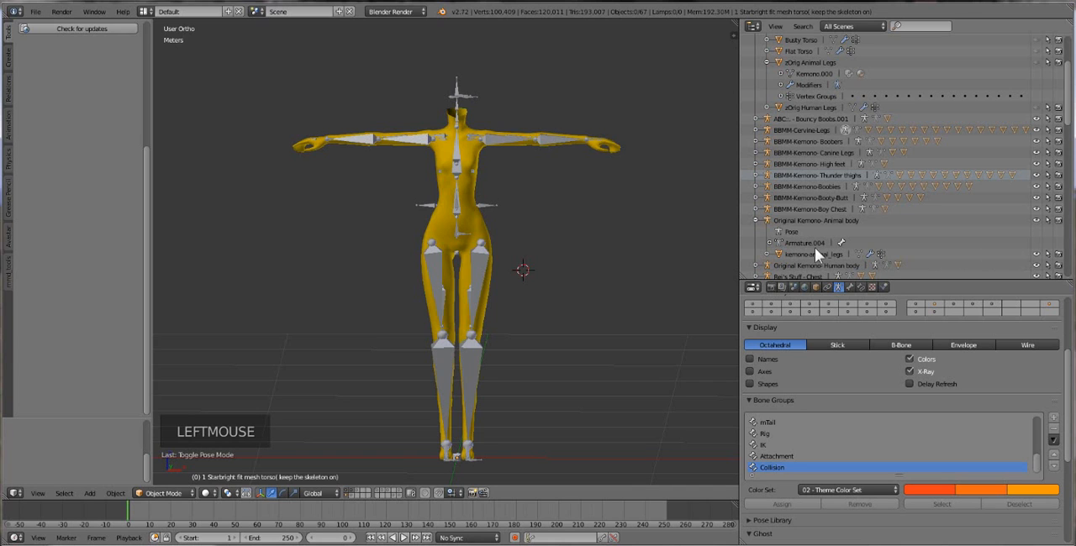
pyautogui.scroll(4, 898, 210)
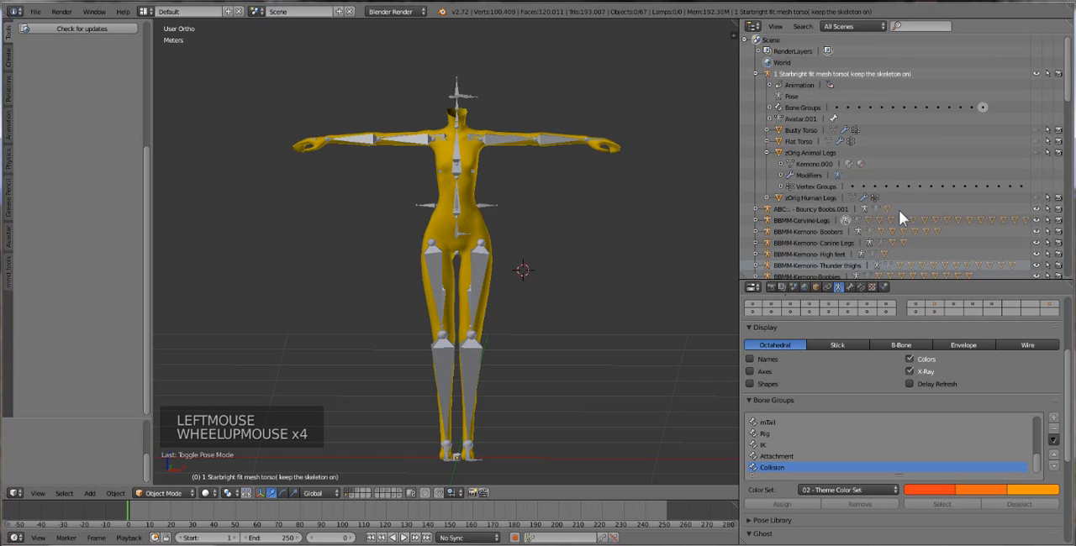
# Expand the ABC - Bouncy Boobs.001 armature and preview its chest mesh by showing and hiding it.
pyautogui.scroll(-3, 899, 210)
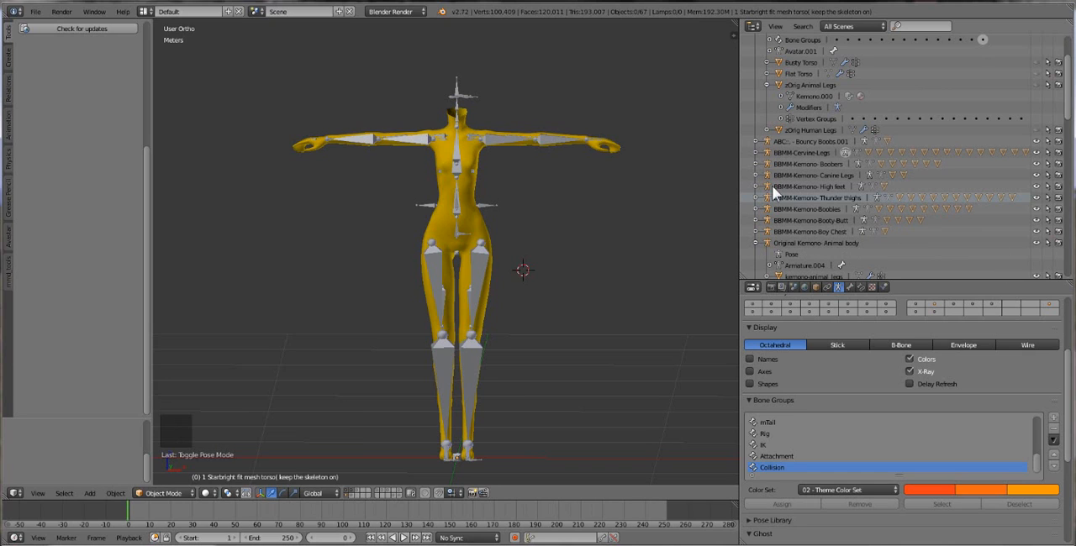
pyautogui.click(756, 142)
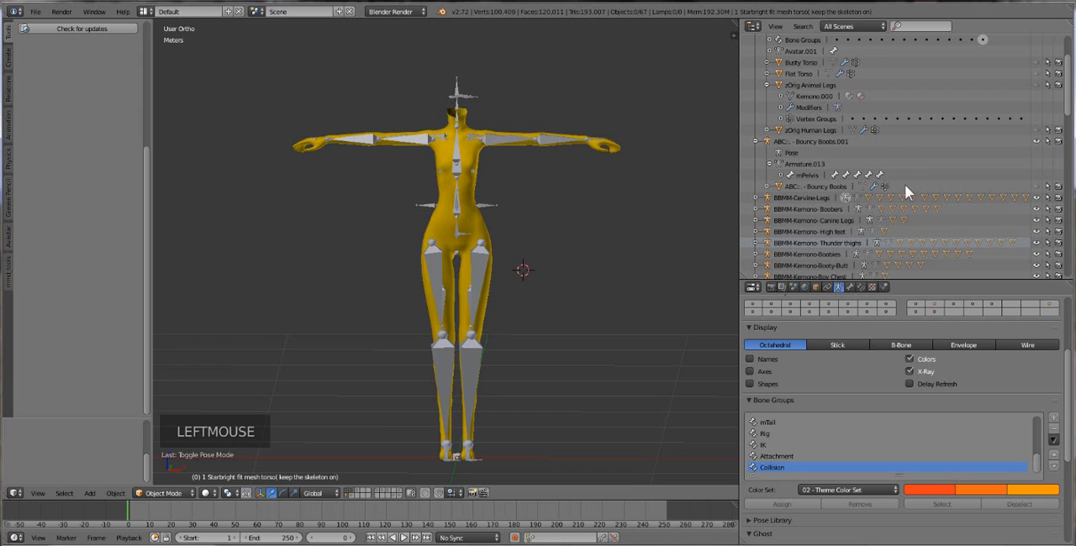
pyautogui.click(1037, 186)
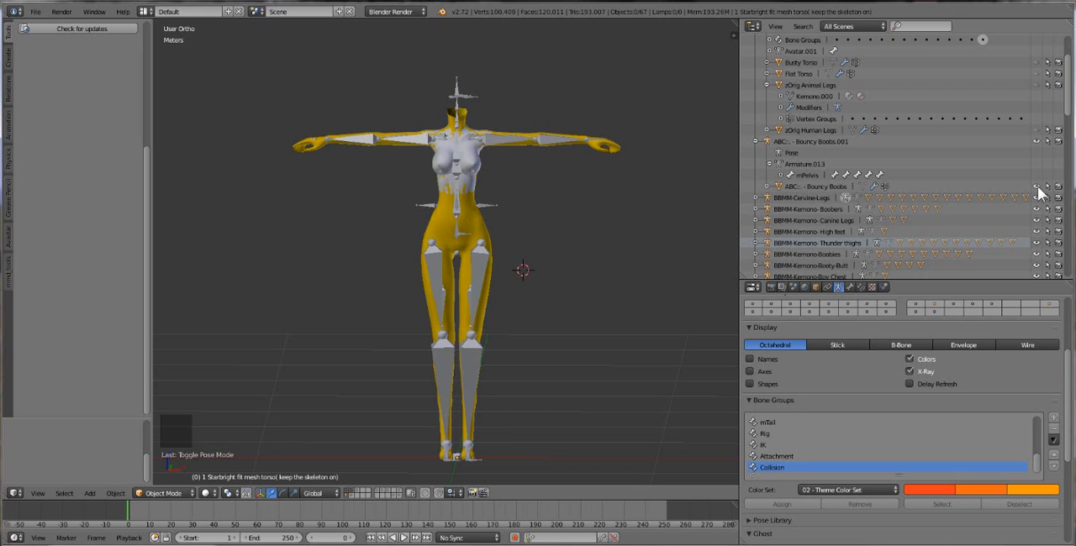
pyautogui.scroll(1, 506, 239)
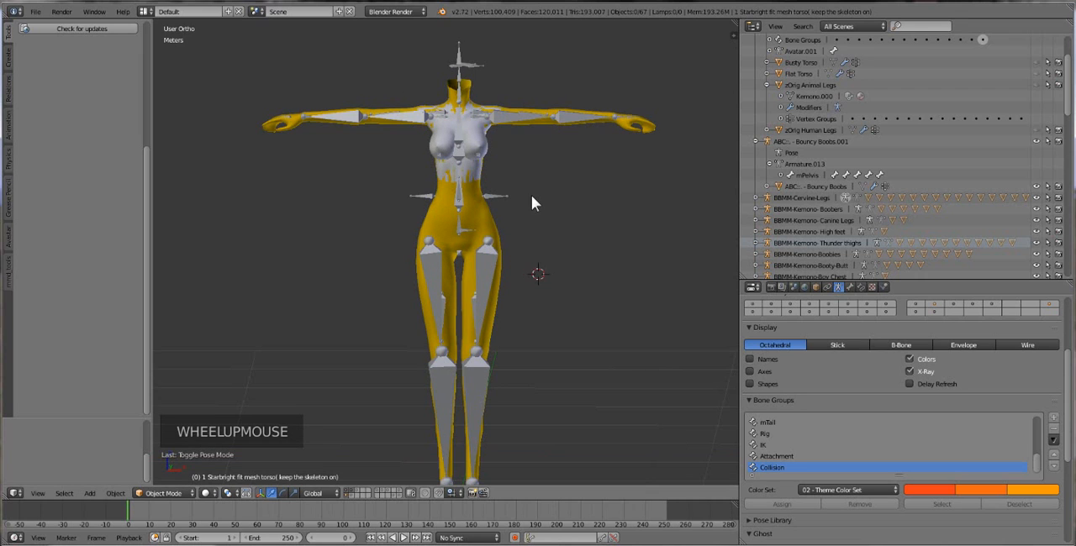
pyautogui.scroll(1, 531, 202)
pyautogui.keyDown('shift'); pyautogui.moveTo(576, 174); pyautogui.dragTo(543, 219, button='middle'); pyautogui.keyUp('shift')
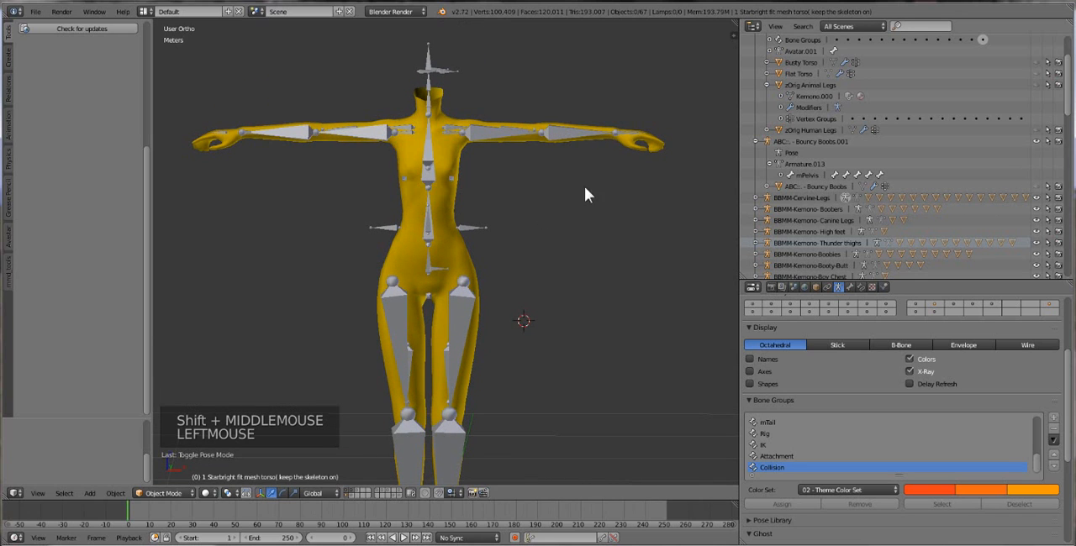
# Examine the animal body mesh together with the Starbright skeleton, both close up and at full length.
pyautogui.scroll(3, 370, 272)
pyautogui.scroll(-4, 546, 311)
pyautogui.scroll(1, 505, 308)
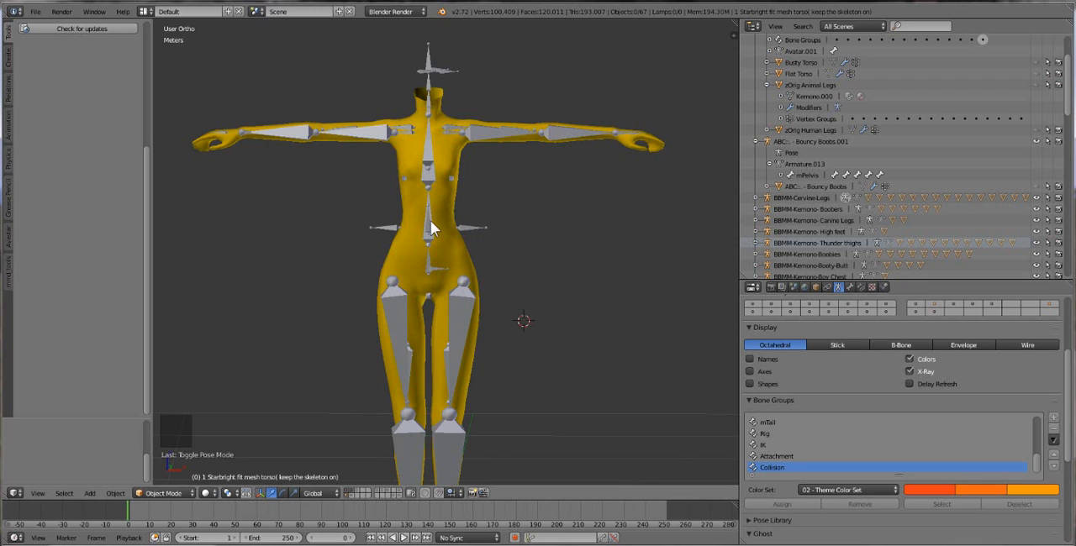
pyautogui.keyDown('shift'); pyautogui.moveTo(430, 226); pyautogui.dragTo(495, 195, button='middle'); pyautogui.keyUp('shift')
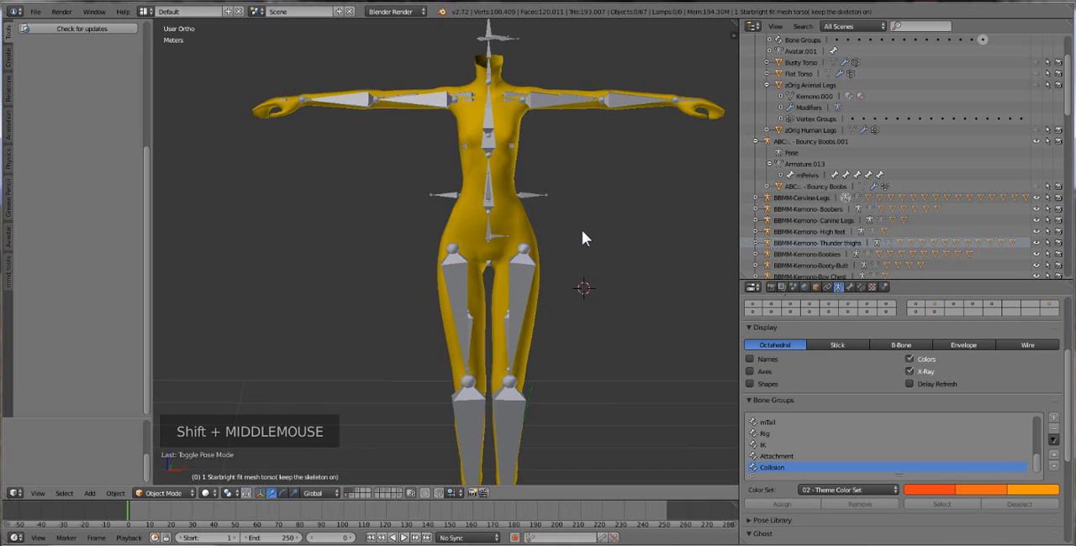
pyautogui.scroll(-1, 524, 233)
pyautogui.scroll(-2, 492, 232)
pyautogui.scroll(1, 525, 240)
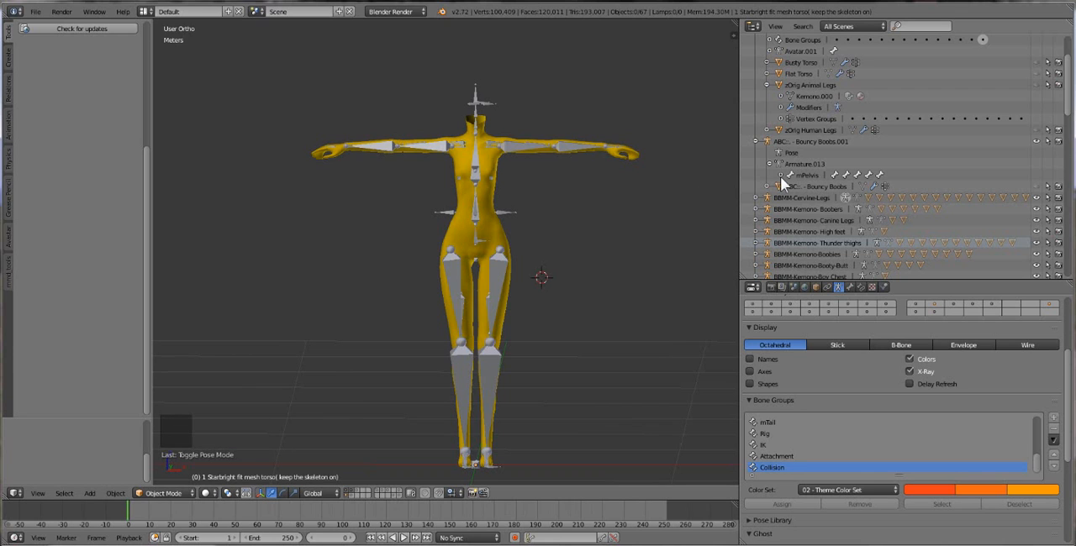
# Expand the BBMM-Kemono- Boobers armature to list its T1 and T2 meshes, and view the chest area closer.
pyautogui.scroll(-1, 1010, 220)
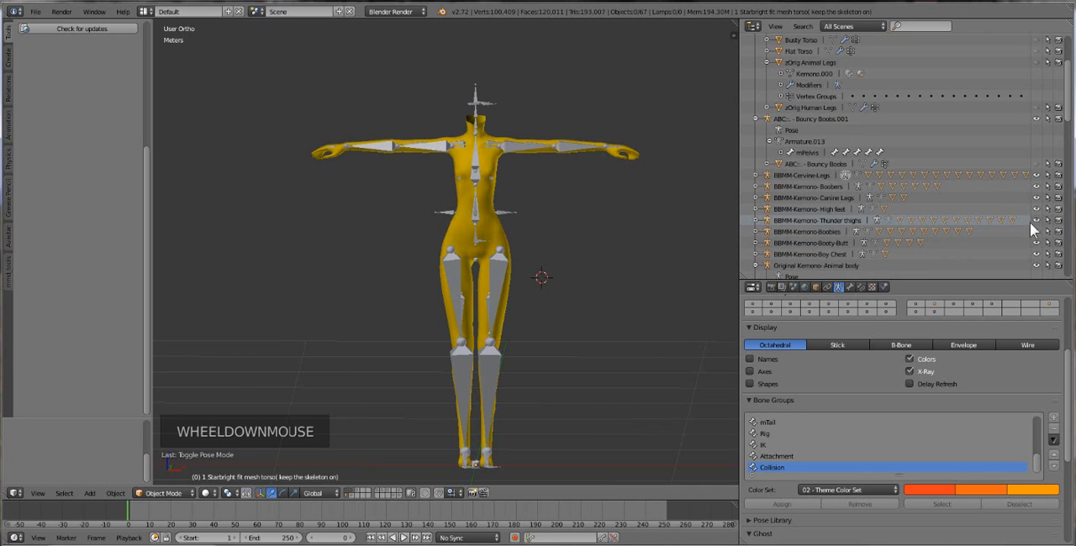
pyautogui.click(752, 186)
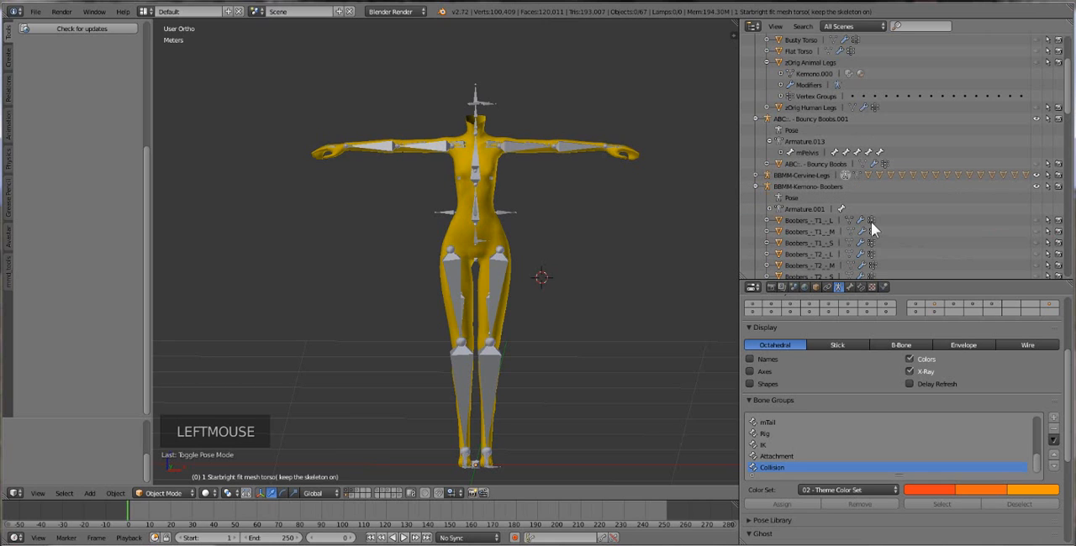
pyautogui.scroll(-3, 869, 193)
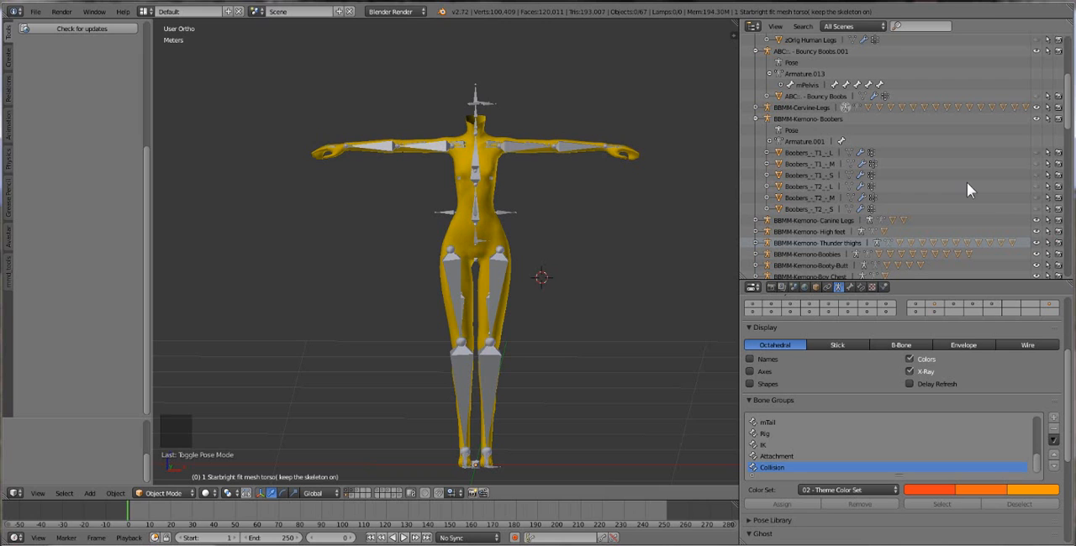
pyautogui.scroll(2, 578, 202)
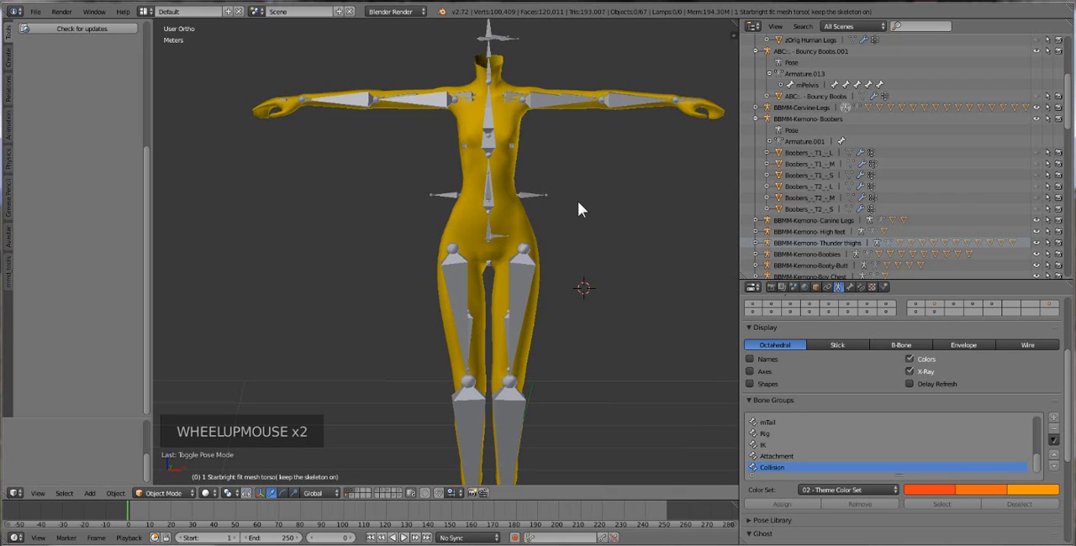
# Toggle the viewport visibility of the Boobers meshes, leaving T1 S and T2 S on, and expand the T2 S mesh's hierarchy.
pyautogui.click(1036, 184)
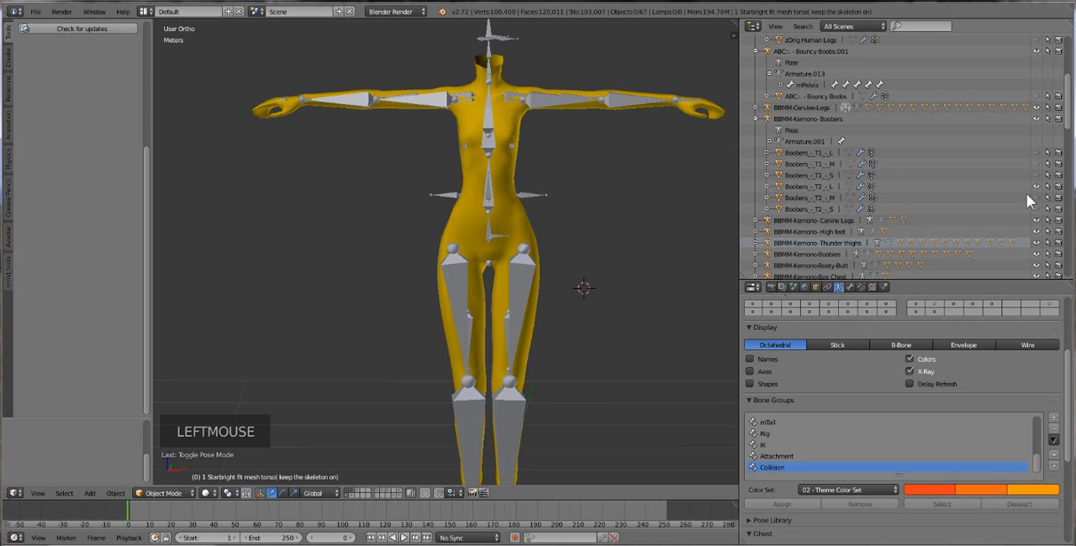
pyautogui.click(1035, 178)
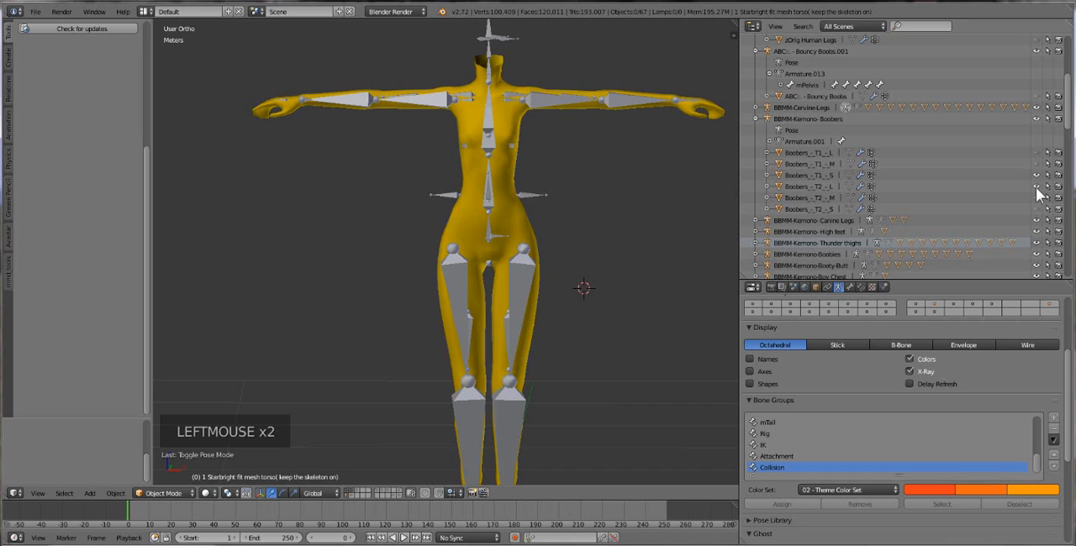
pyautogui.click(1037, 186)
pyautogui.click(1034, 175)
pyautogui.click(1034, 175)
pyautogui.click(1040, 207)
pyautogui.click(766, 209)
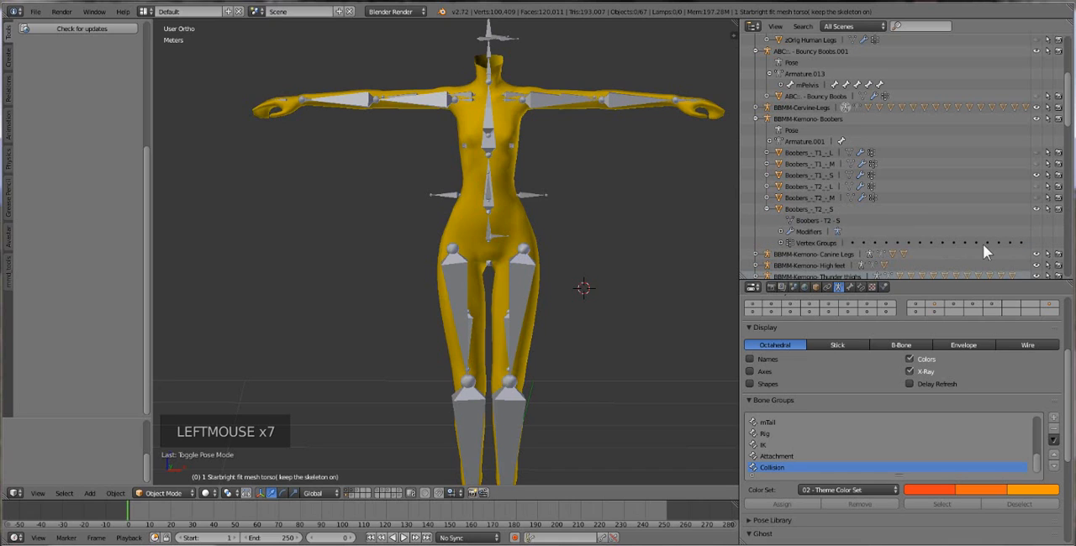
pyautogui.click(1033, 211)
pyautogui.click(1034, 211)
pyautogui.click(1034, 211)
pyautogui.doubleClick(1033, 211)
# Hide the Boobers T1 S mesh and display only the scene layer that holds the Boobers meshes.
pyautogui.keyDown('shift'); pyautogui.click(354, 491); pyautogui.keyUp('shift')
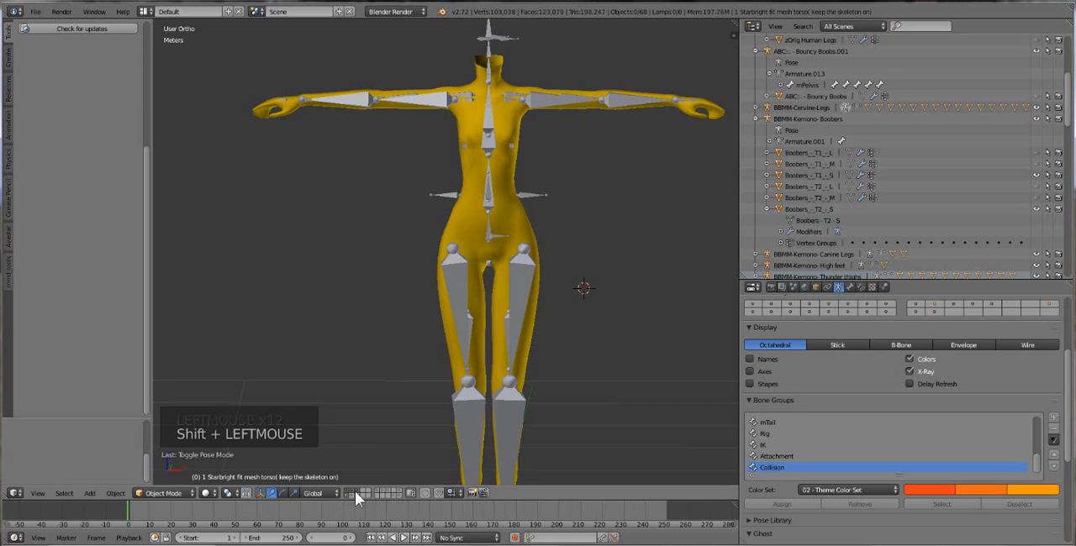
pyautogui.keyDown('shift'); pyautogui.click(355, 491); pyautogui.keyUp('shift')
pyautogui.keyDown('shift'); pyautogui.click(355, 491); pyautogui.keyUp('shift')
pyautogui.keyDown('shift'); pyautogui.click(351, 496); pyautogui.keyUp('shift')
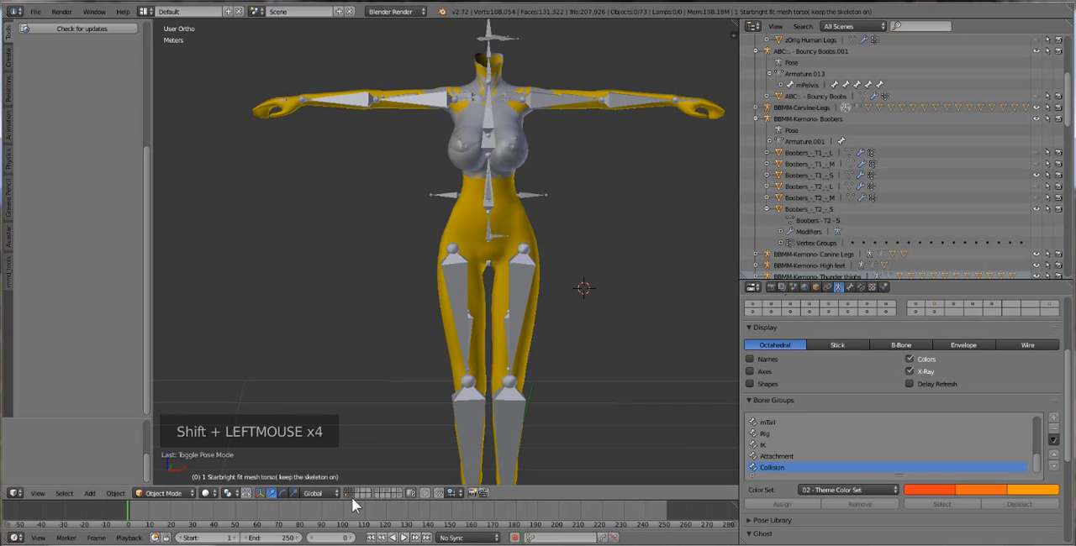
pyautogui.click(1039, 175)
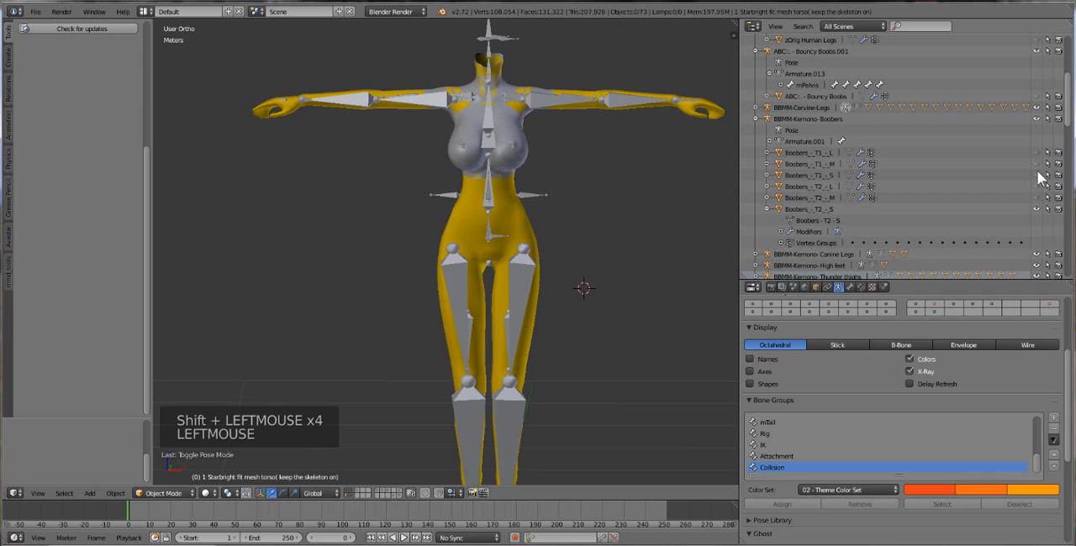
pyautogui.click(350, 496)
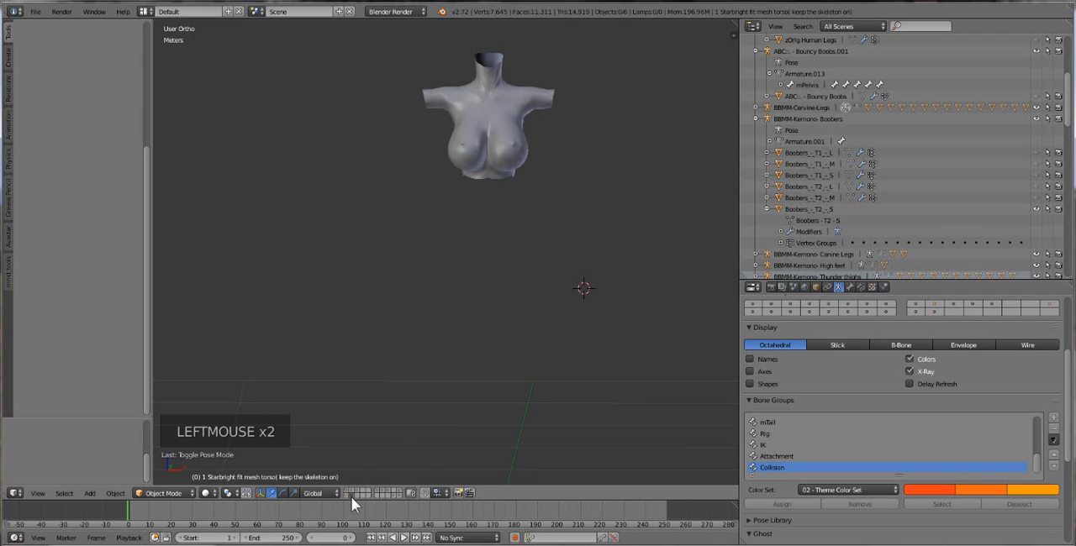
# Make all the Boobers T1 and T2 meshes visible, select them, and move them to layer 1.
pyautogui.keyDown('shift'); pyautogui.click(1037, 208); pyautogui.keyUp('shift')
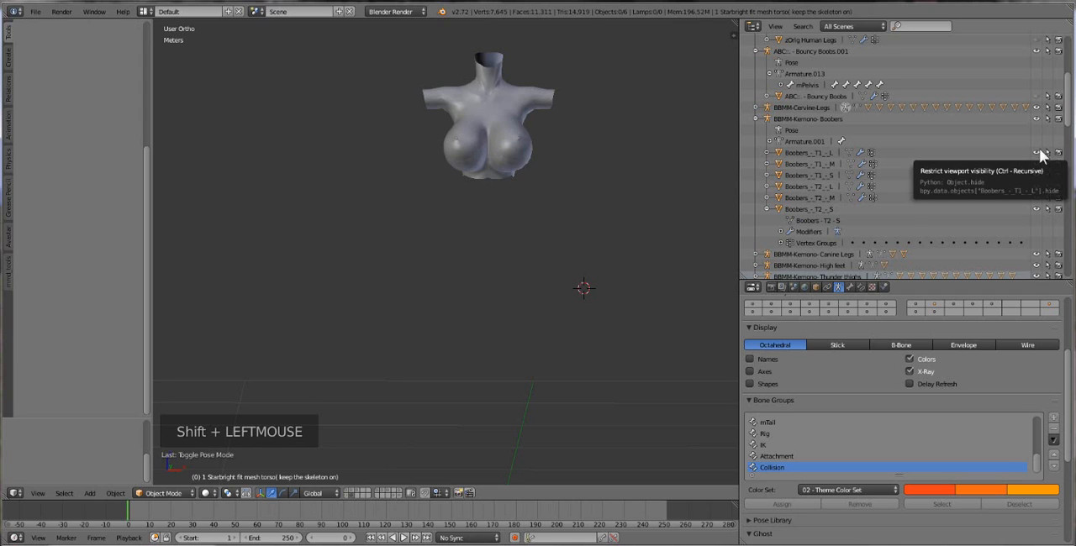
pyautogui.click(829, 118)
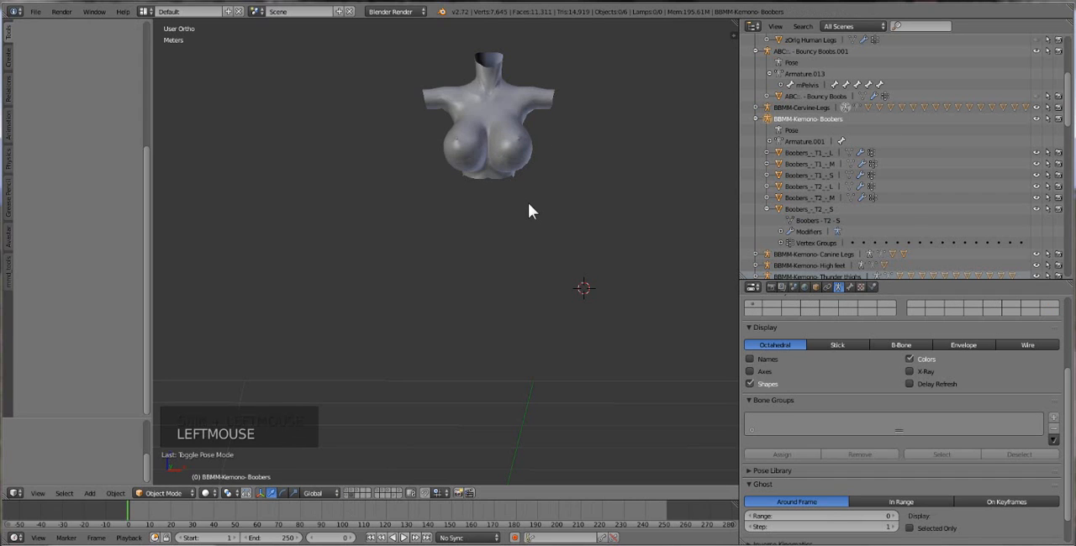
pyautogui.press('a')
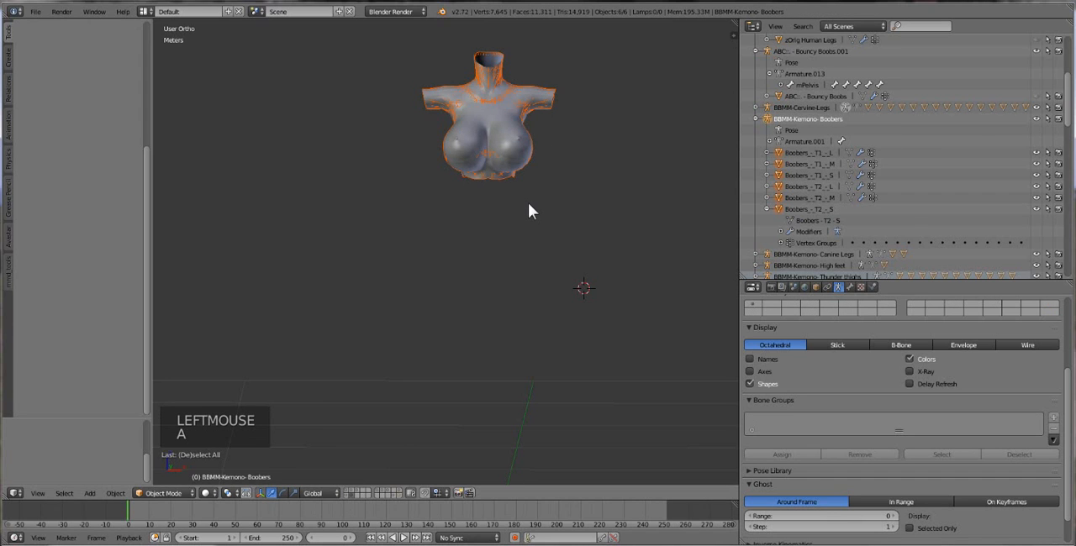
pyautogui.press('m')
pyautogui.click(617, 223)
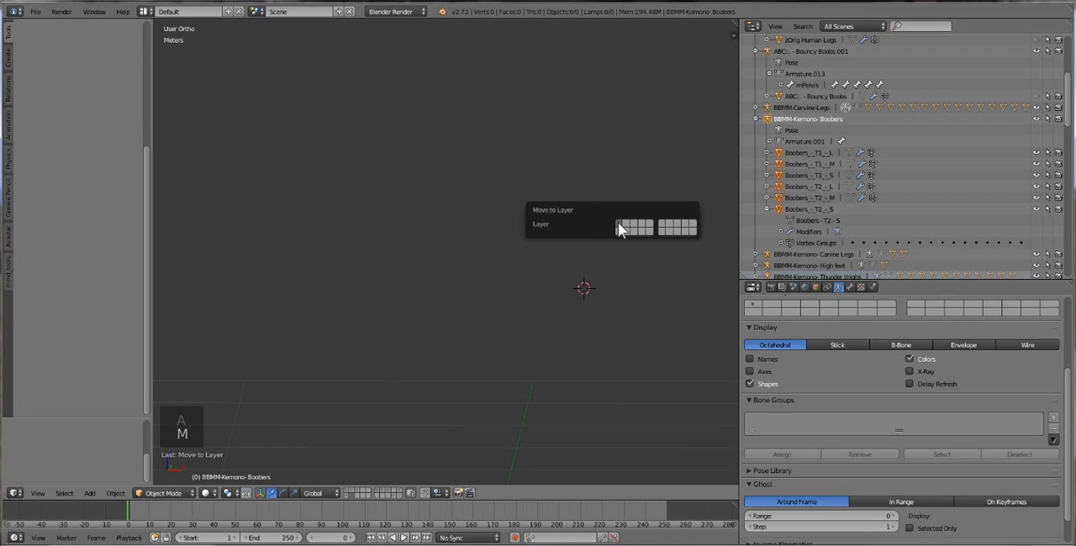
# Bring the animal body and skeleton layers back into view, and hide all the Boobers meshes.
pyautogui.click(352, 491)
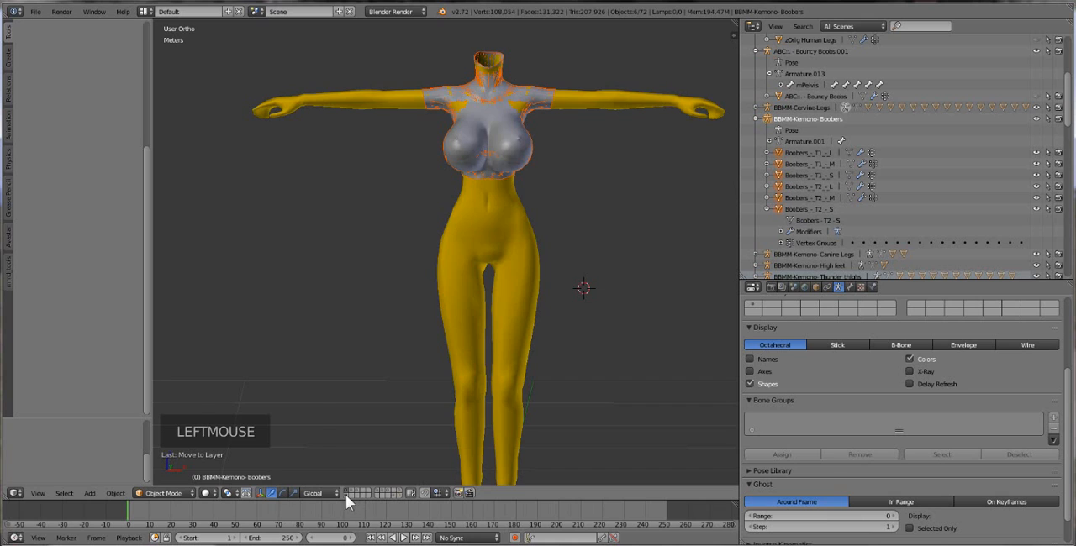
pyautogui.keyDown('shift'); pyautogui.click(350, 495); pyautogui.keyUp('shift')
pyautogui.click(36, 12)
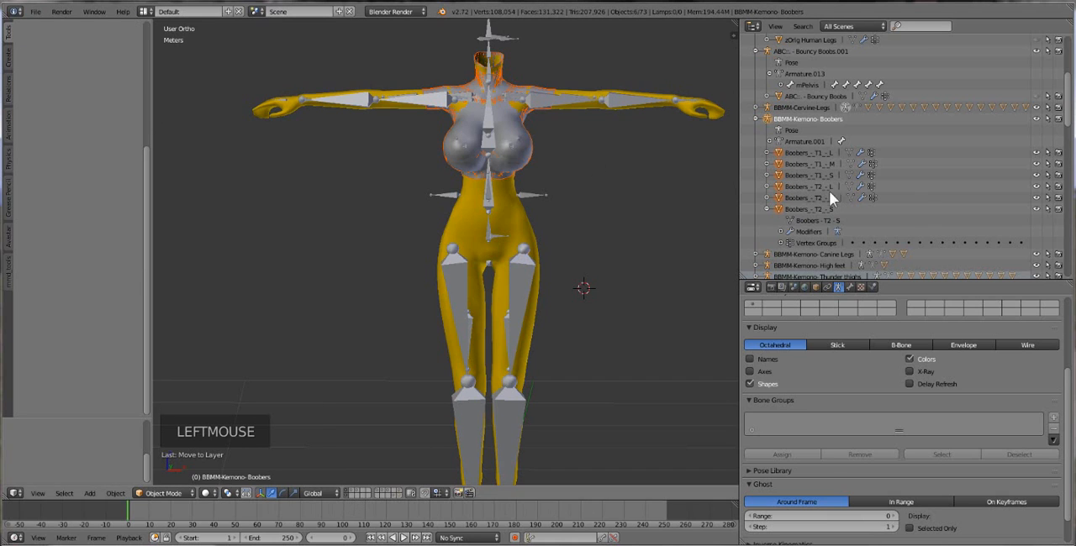
pyautogui.moveTo(1036, 158); pyautogui.dragTo(1035, 215)
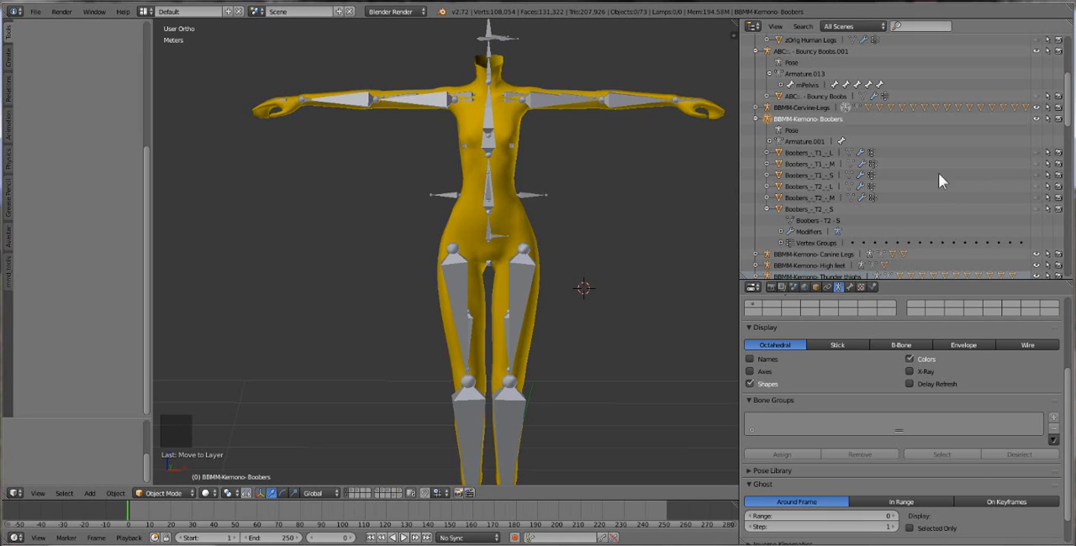
# Show and select the Boobers_-_T1_-_L mesh, display its Armature modifier settings, and toggle the mesh's visibility off and on.
pyautogui.click(1036, 153)
pyautogui.rightClick(532, 158)
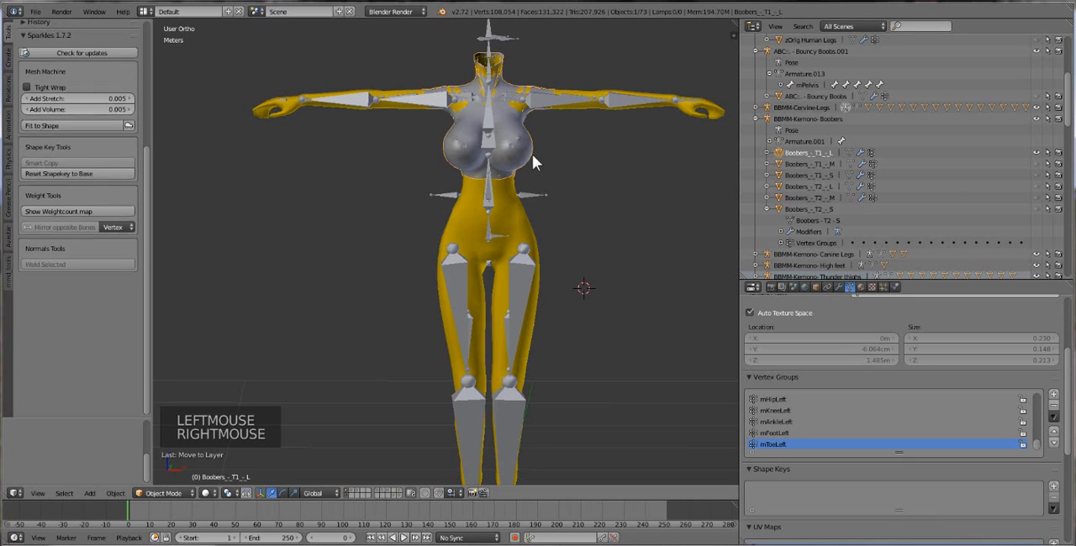
pyautogui.click(839, 290)
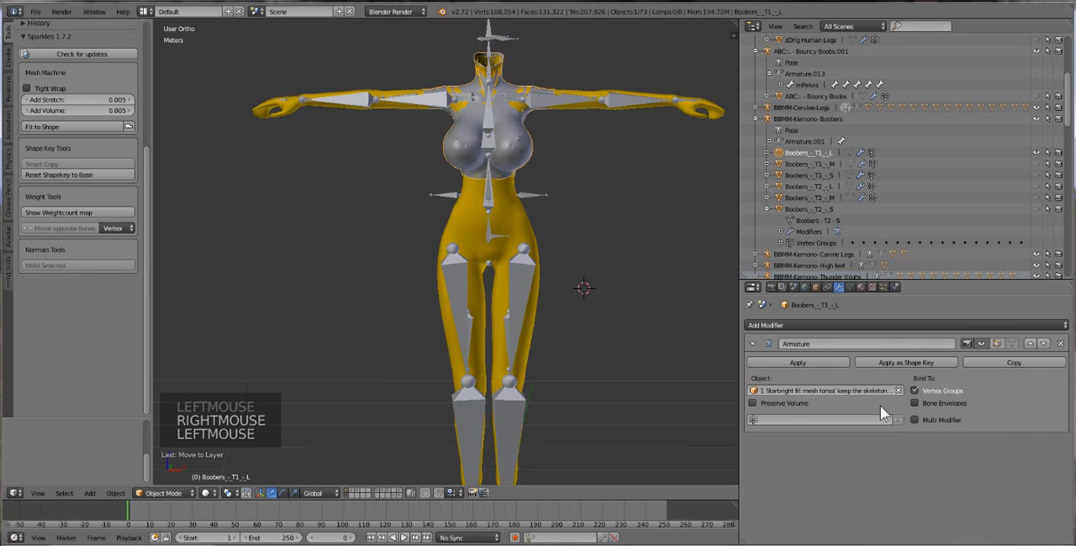
pyautogui.click(1037, 154)
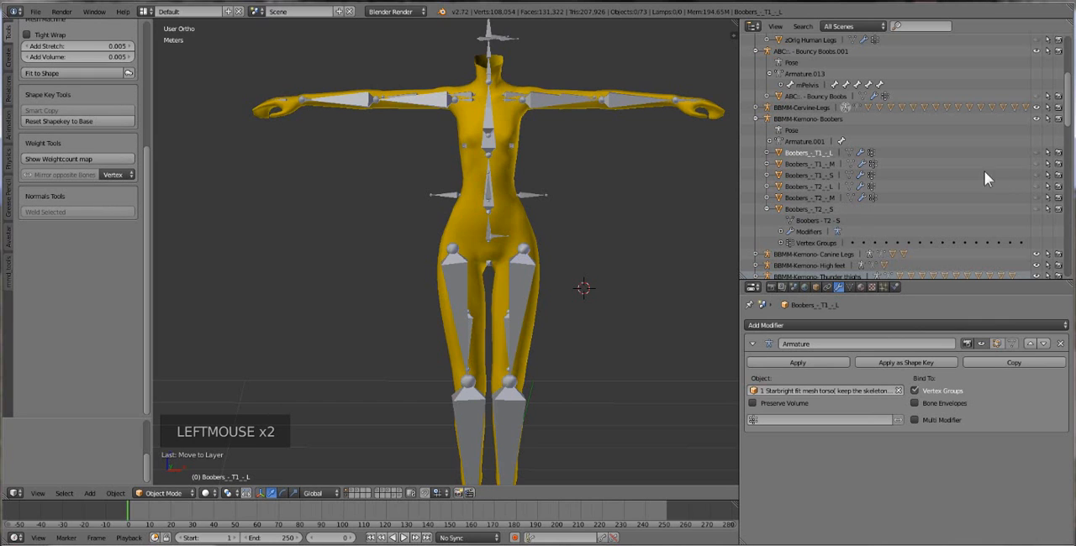
pyautogui.click(1036, 153)
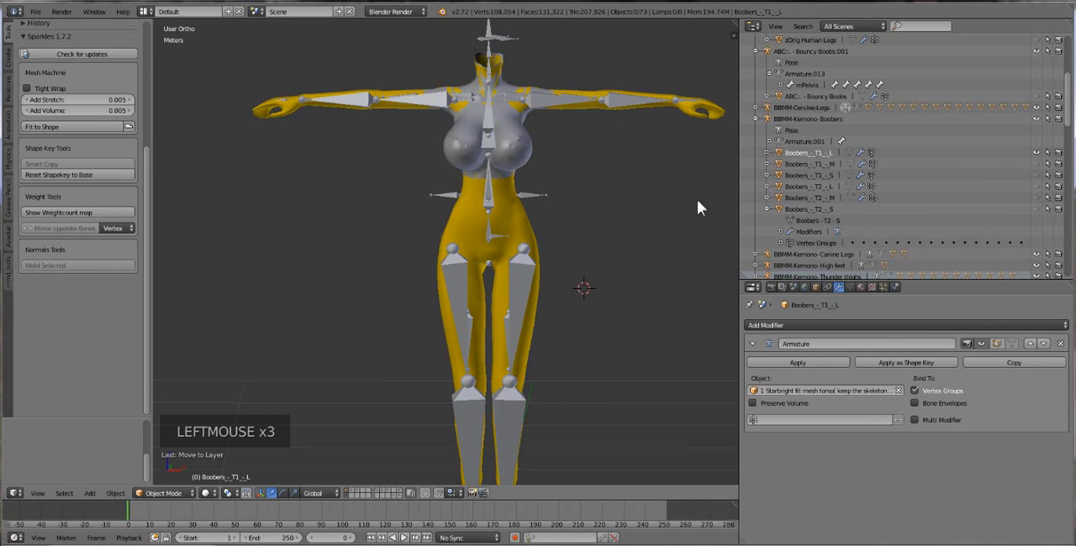
# Select the kemono-animal_legs body mesh, briefly add Boobers_-_T1_-_L to the selection, and leave only the body mesh selected.
pyautogui.rightClick(533, 224)
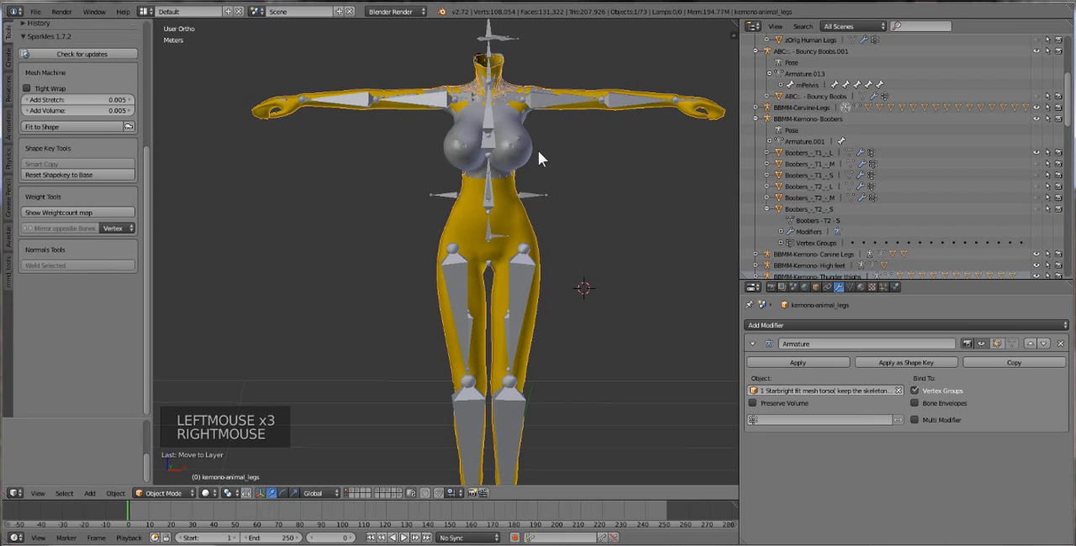
pyautogui.rightClick(531, 224)
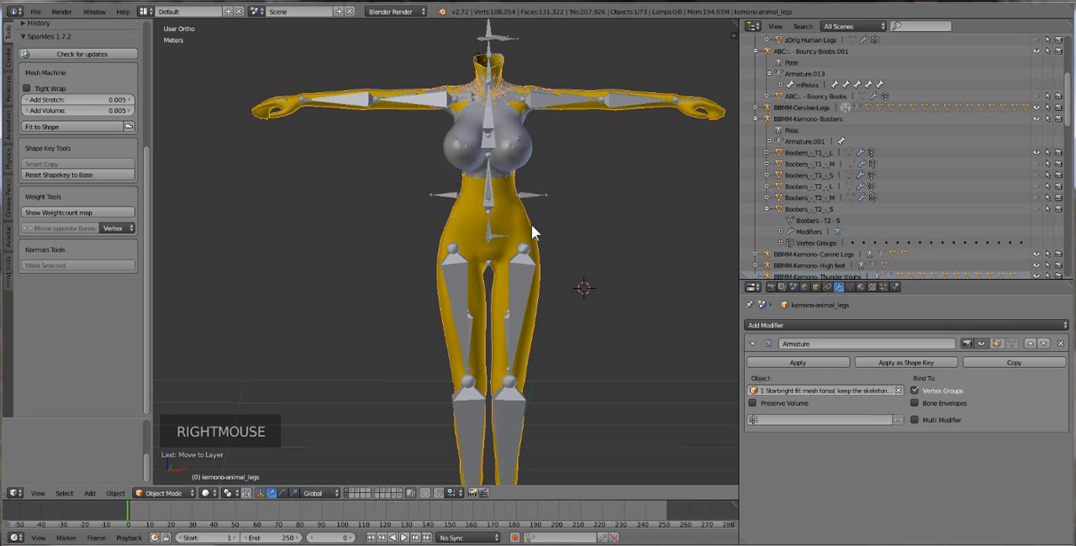
pyautogui.keyDown('shift'); pyautogui.rightClick(525, 150); pyautogui.keyUp('shift')
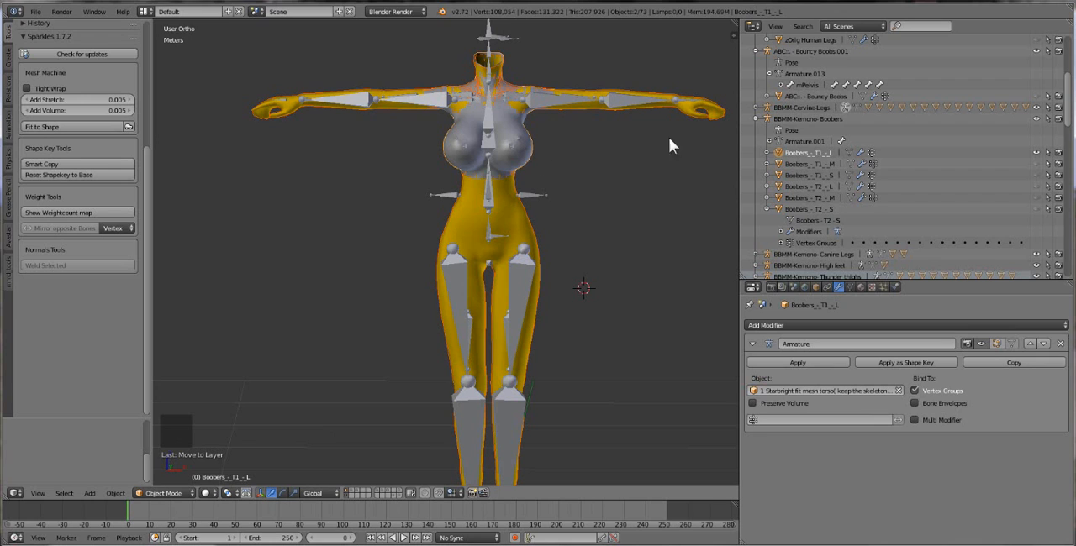
pyautogui.rightClick(723, 107)
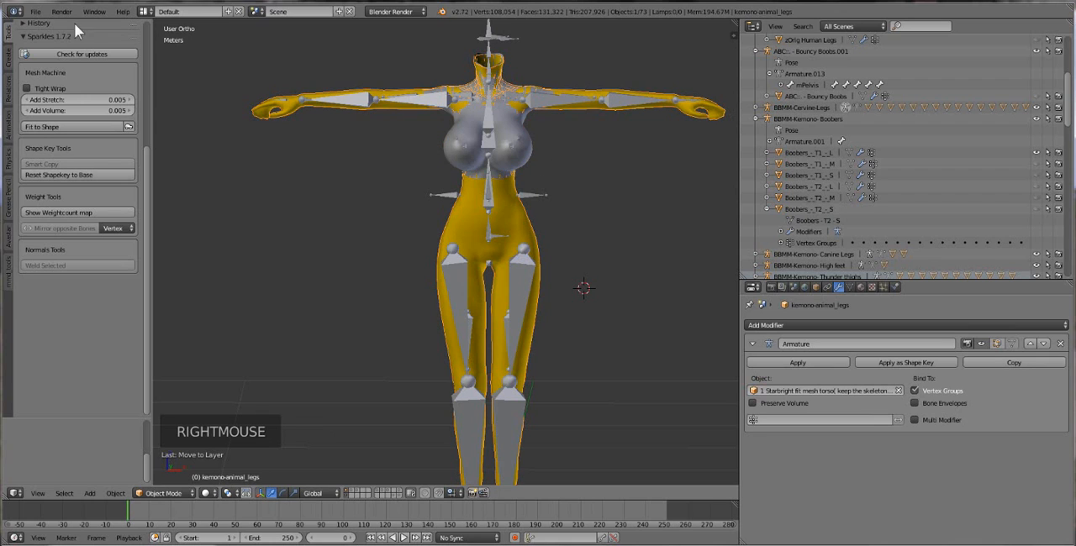
# Start a Wavefront (.obj) export and enable the Selection Only option in its settings.
pyautogui.click(35, 12)
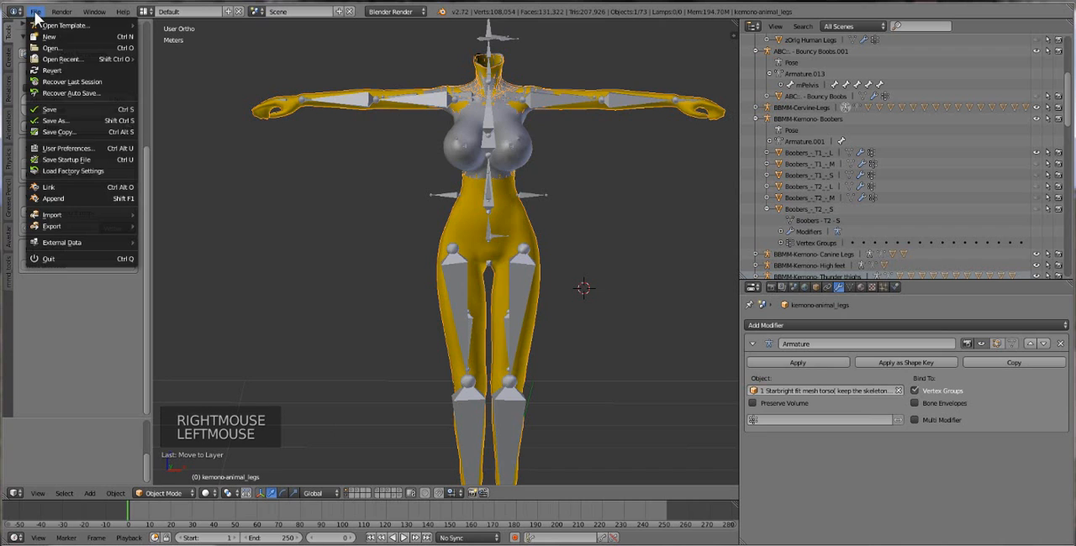
pyautogui.click(57, 214)
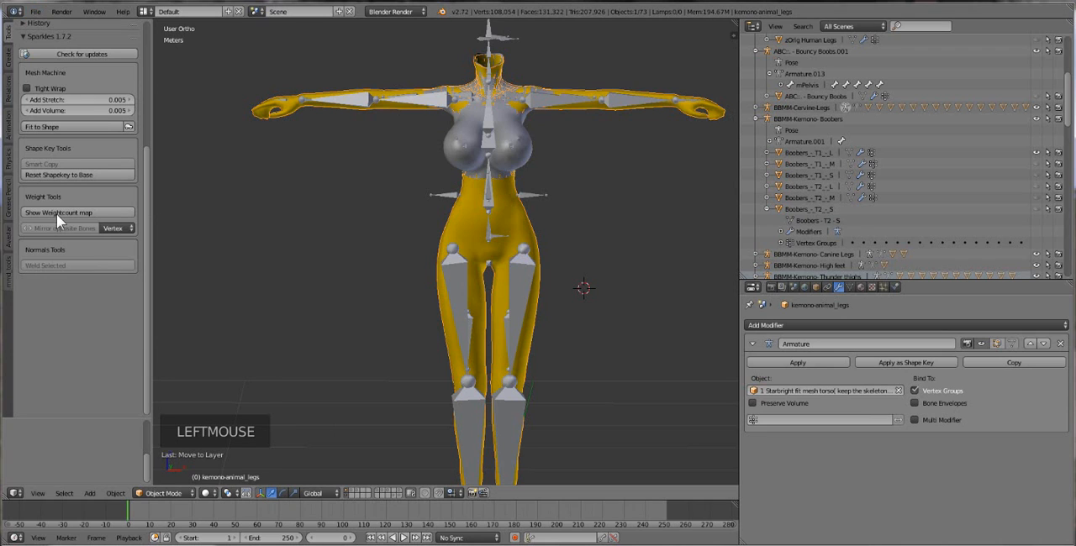
pyautogui.click(35, 12)
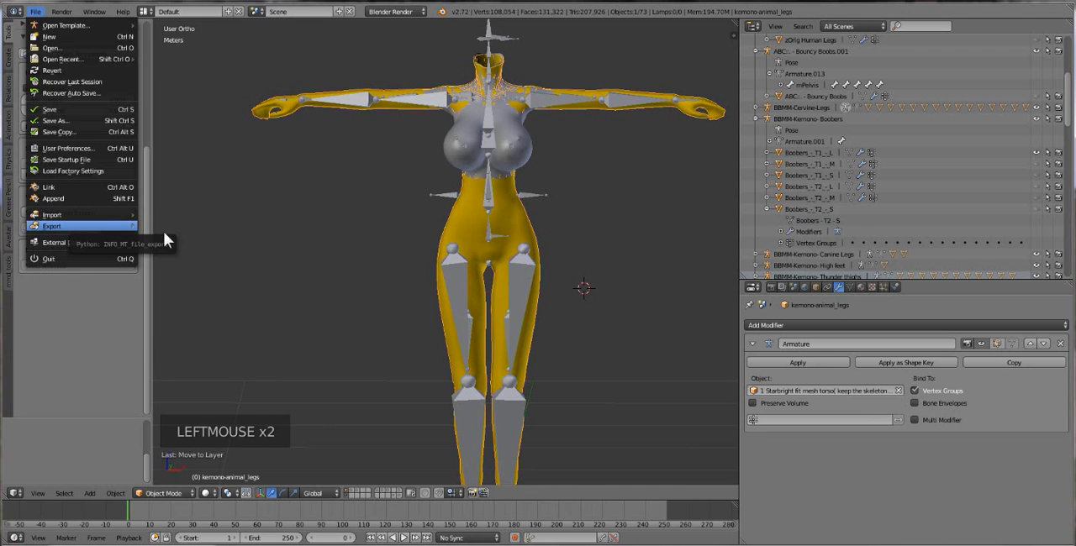
pyautogui.moveTo(76, 224)
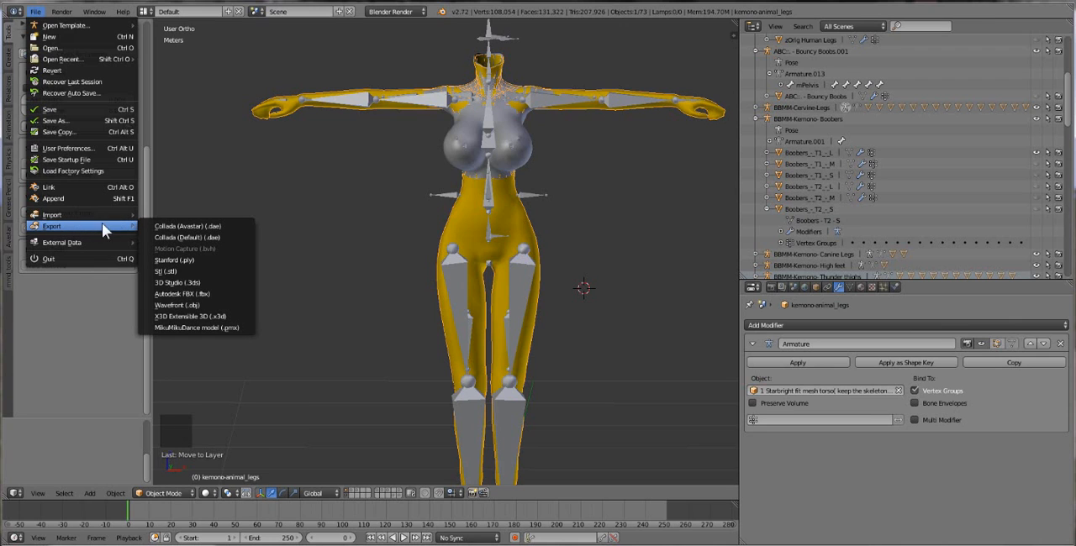
pyautogui.click(229, 305)
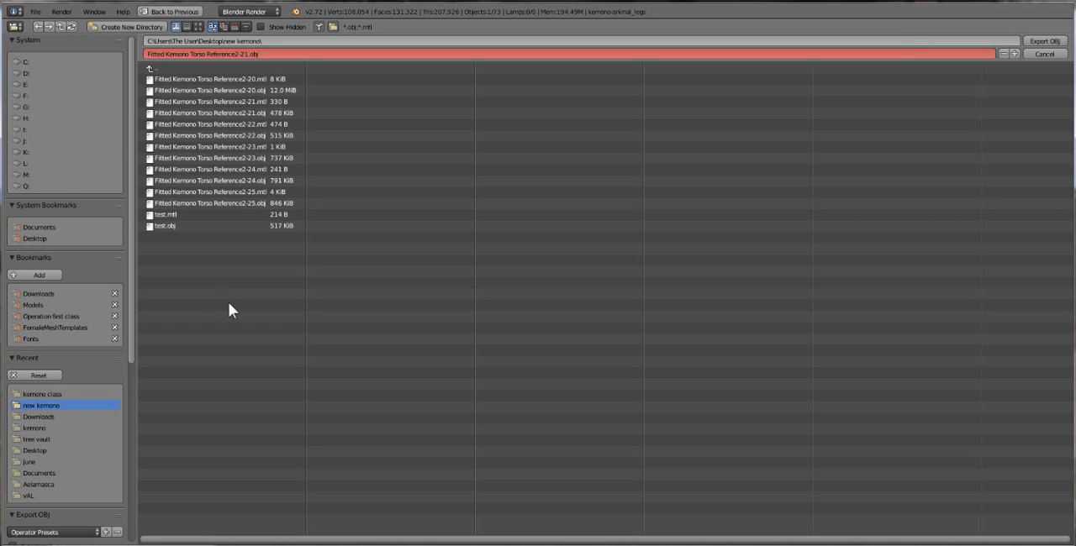
pyautogui.scroll(-3, 58, 300)
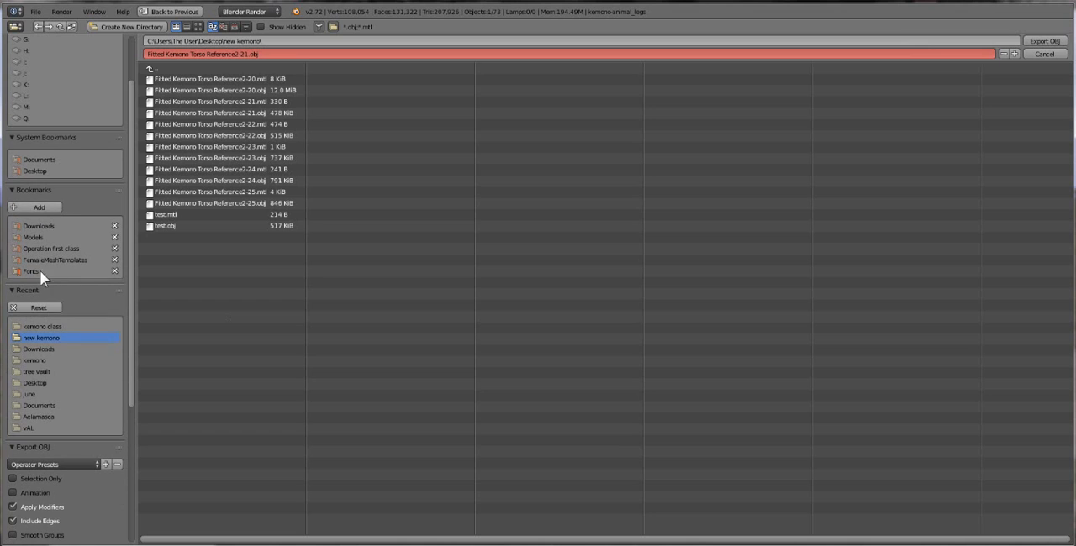
pyautogui.scroll(-6, 57, 363)
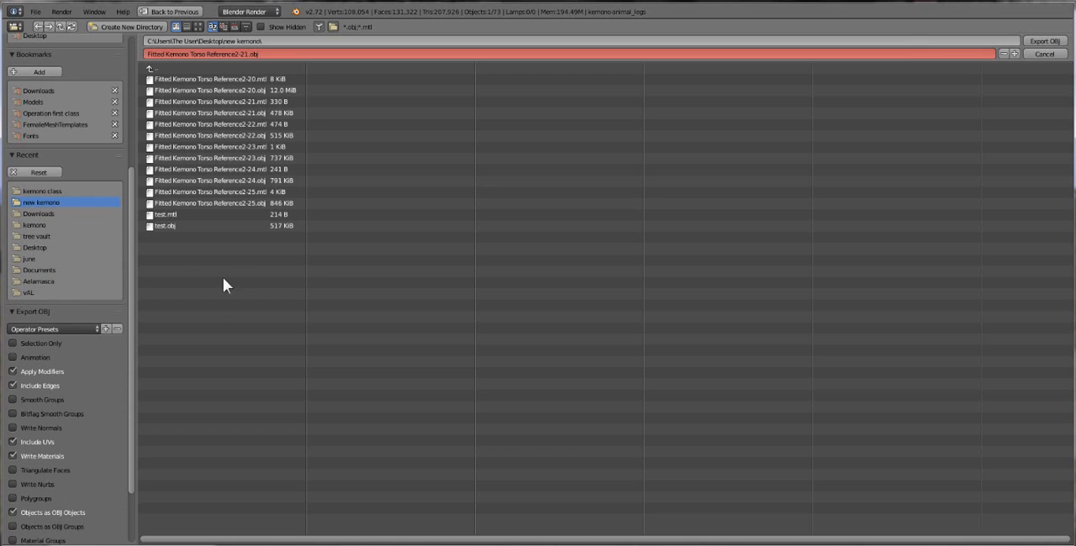
pyautogui.scroll(-3, 52, 156)
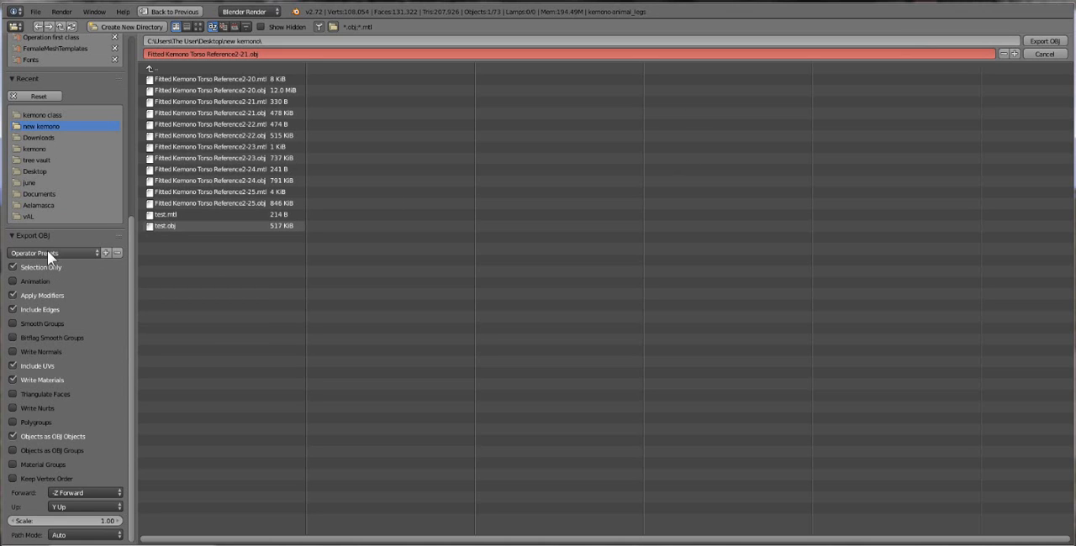
pyautogui.click(102, 254)
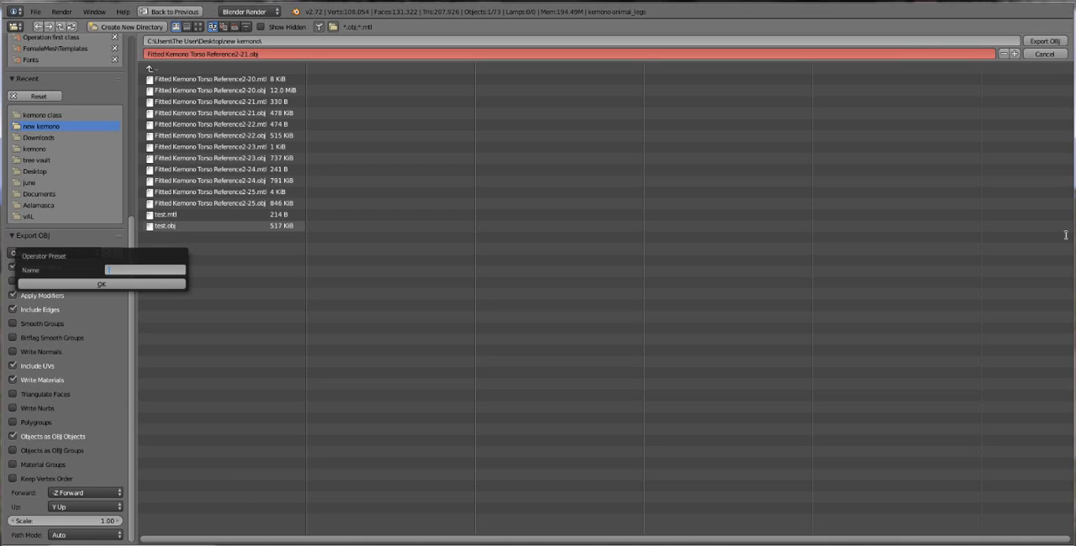
pyautogui.write('dyummy file')
pyautogui.hotkey('ctrl', 'a')
pyautogui.write('Md Dummy')
pyautogui.press('BackSpace')
pyautogui.click(229, 335)
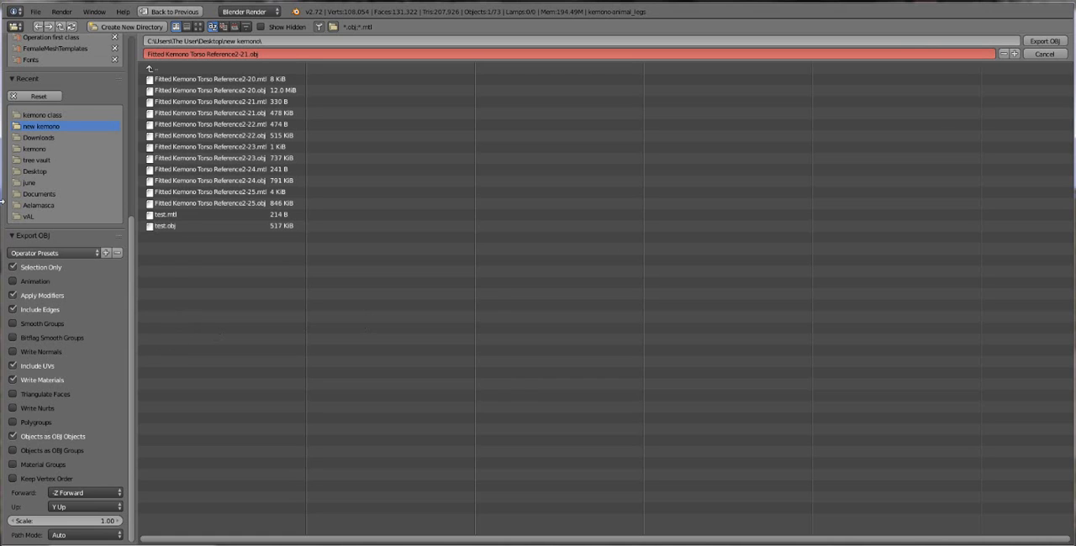
# Look through the saved OBJ export presets, such as Mavelous Dummies and Mavelous Dummy.
pyautogui.click(72, 252)
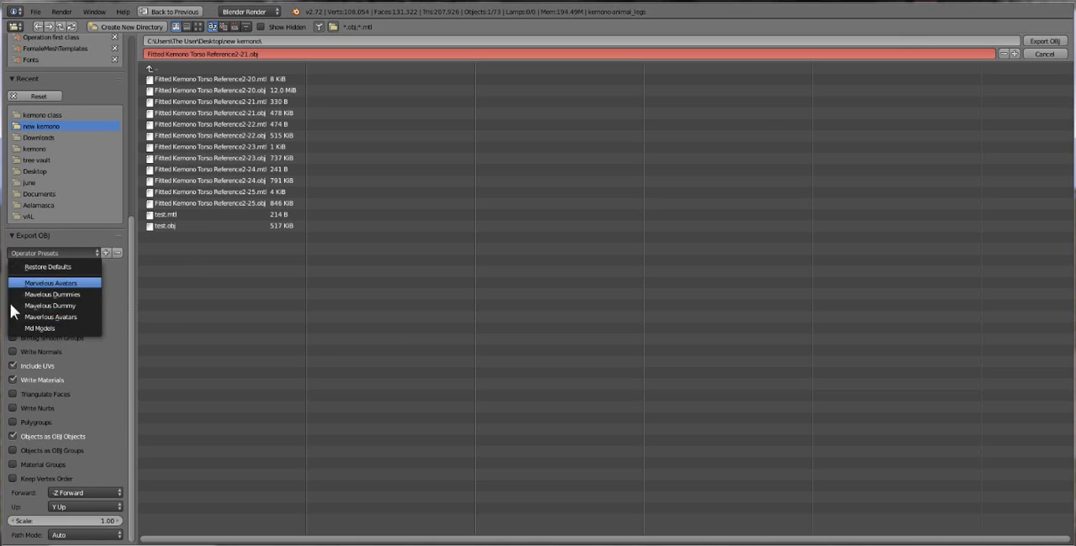
pyautogui.click(67, 294)
pyautogui.click(74, 256)
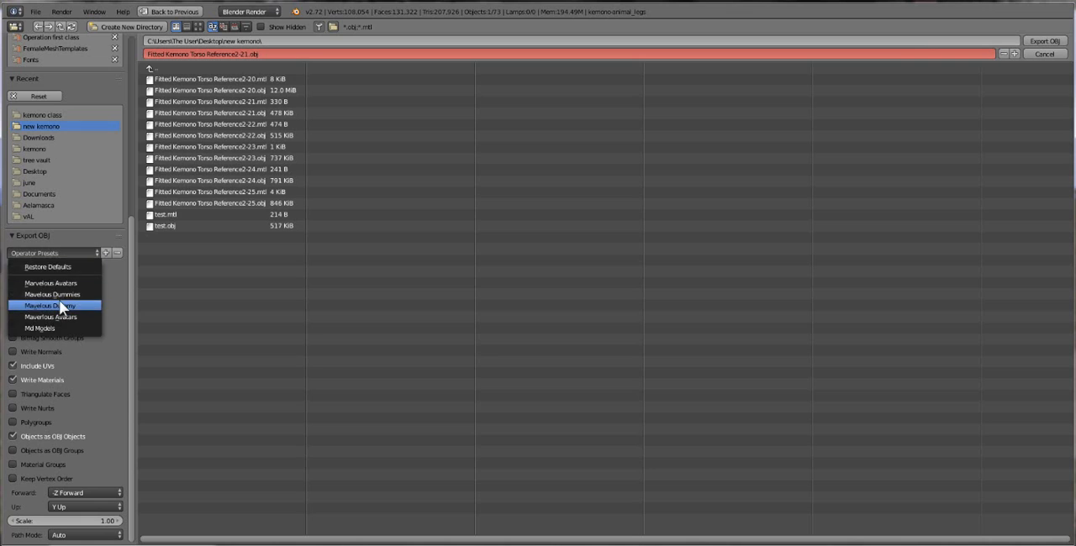
pyautogui.click(59, 300)
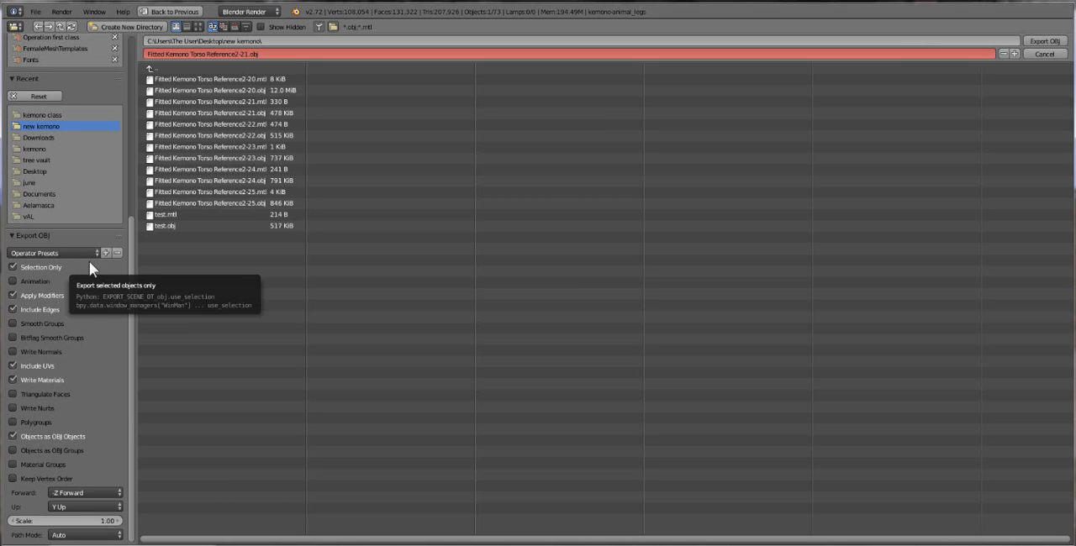
pyautogui.click(78, 253)
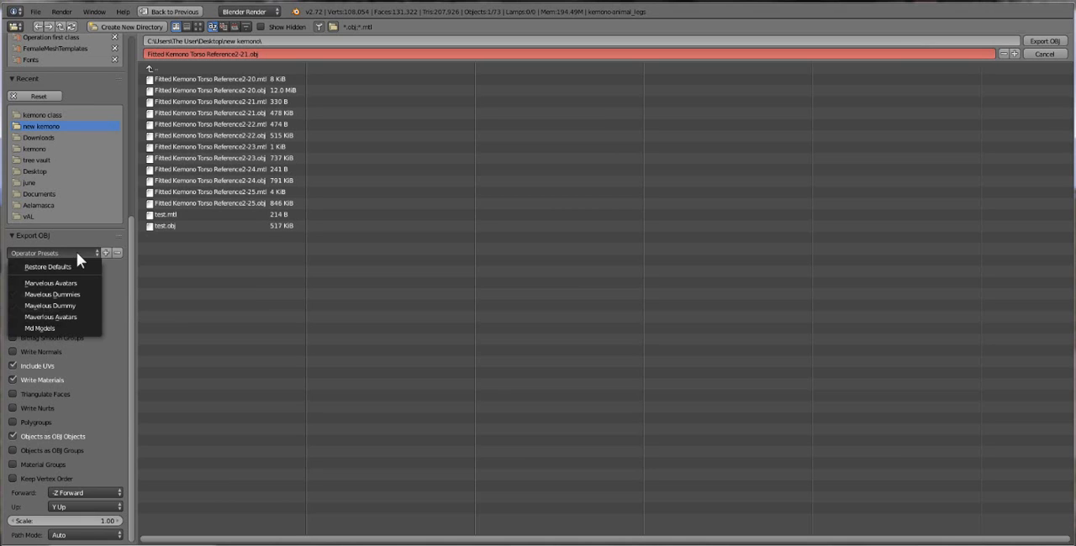
pyautogui.click(68, 299)
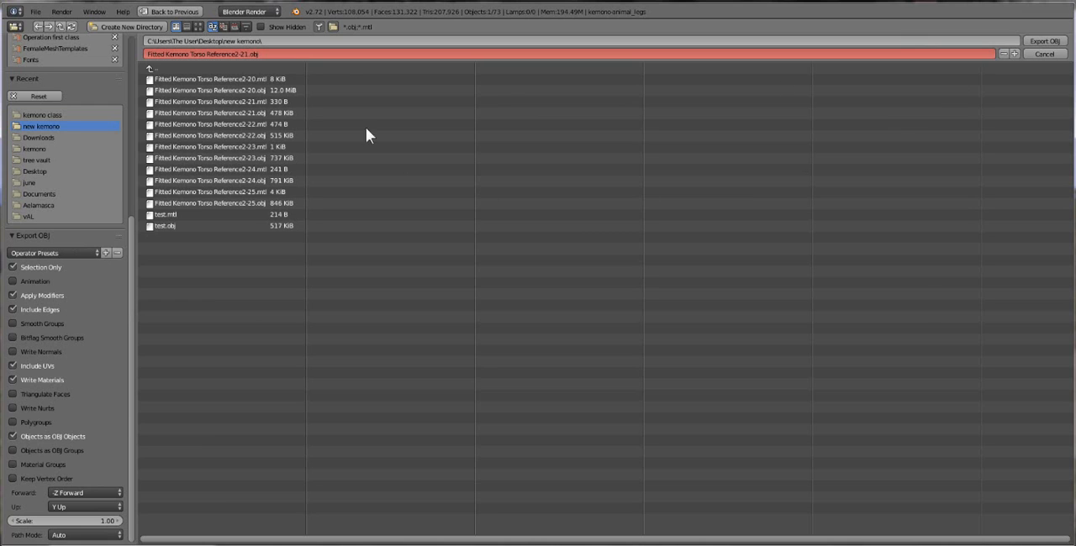
# Name the export file Kemono body and export the selected mesh as OBJ to the new kemono folder.
pyautogui.click(684, 53)
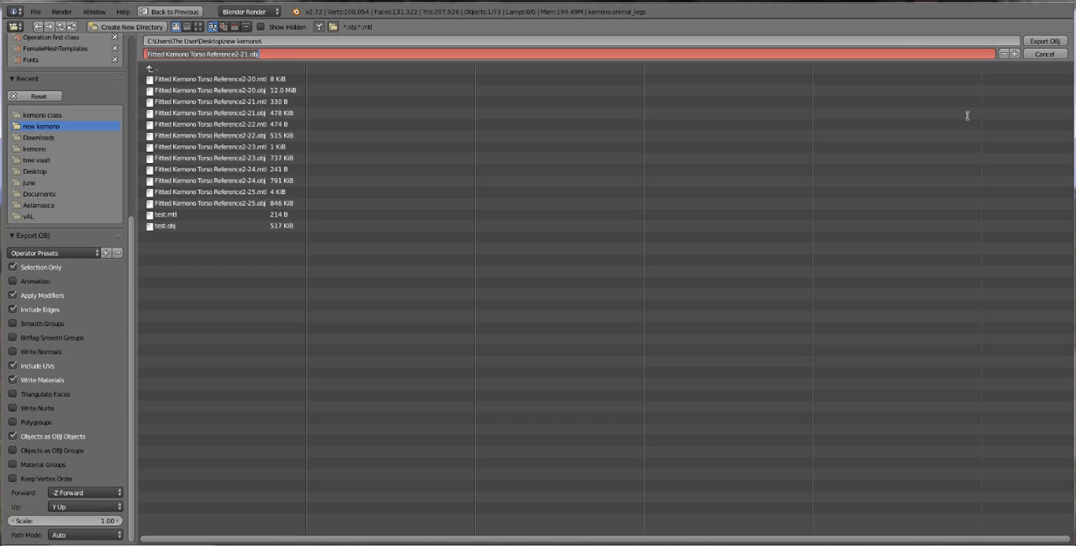
pyautogui.write('Kemono body')
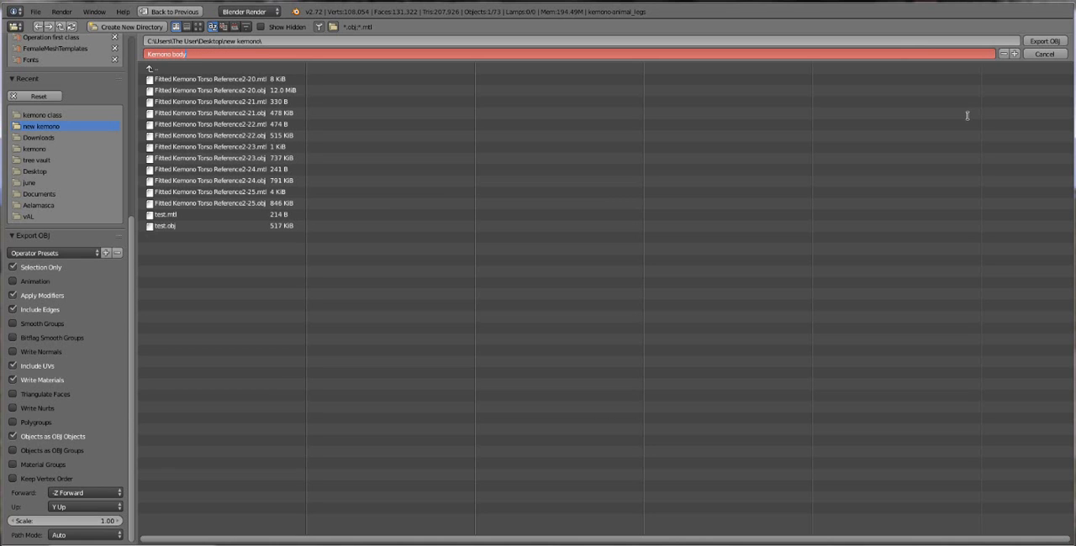
pyautogui.press('Return')
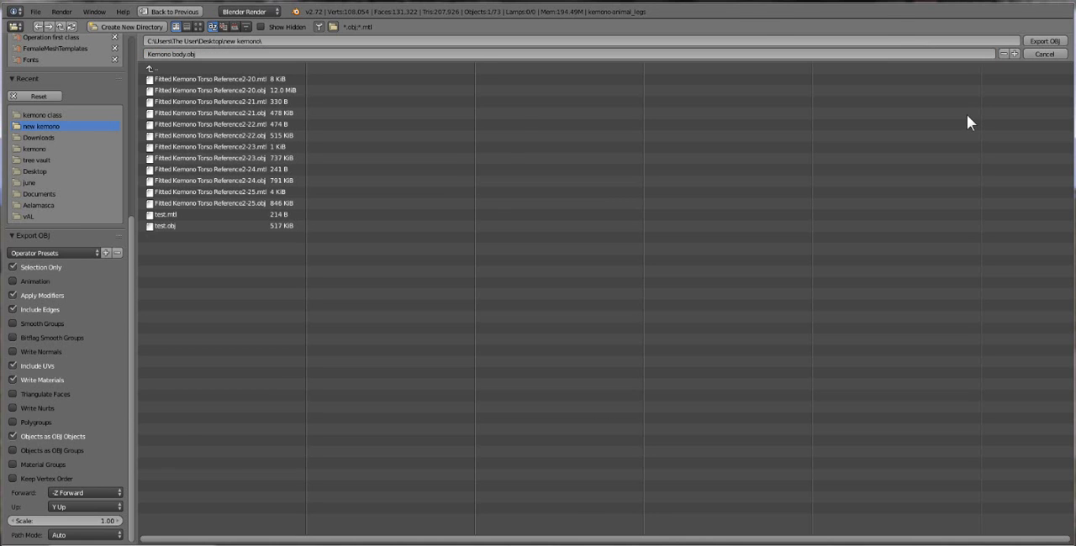
pyautogui.scroll(-1, 427, 171)
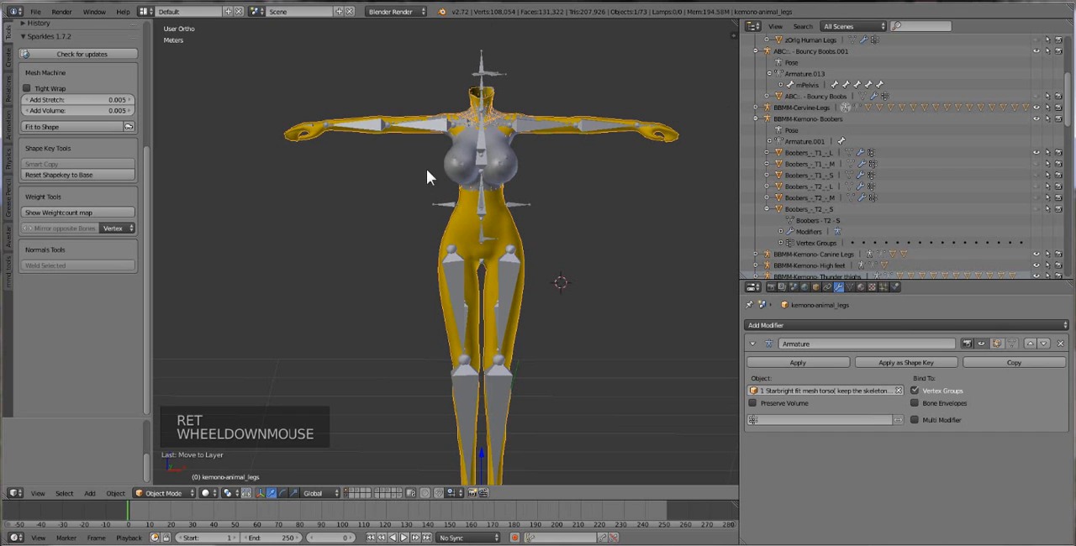